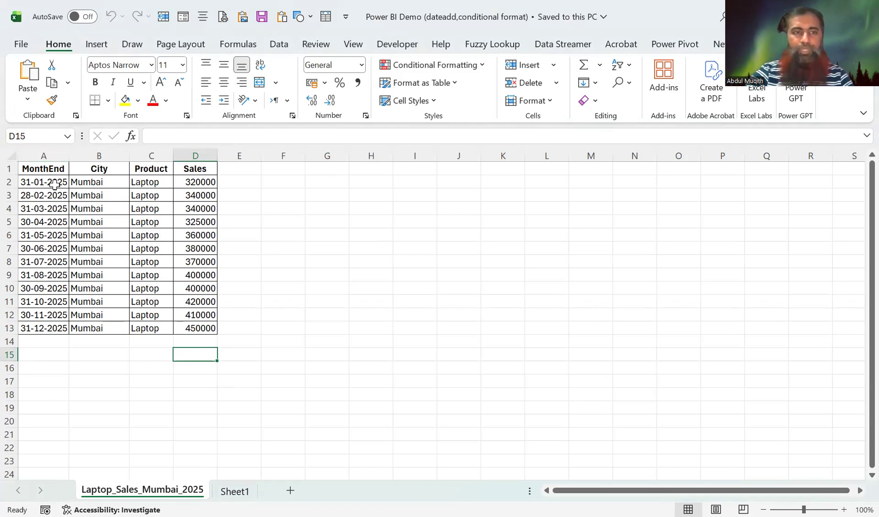
# - Examine the MonthEnd dates and the Sales figures in the laptop sales table
pyautogui.moveTo(52, 186); pyautogui.dragTo(60, 327)
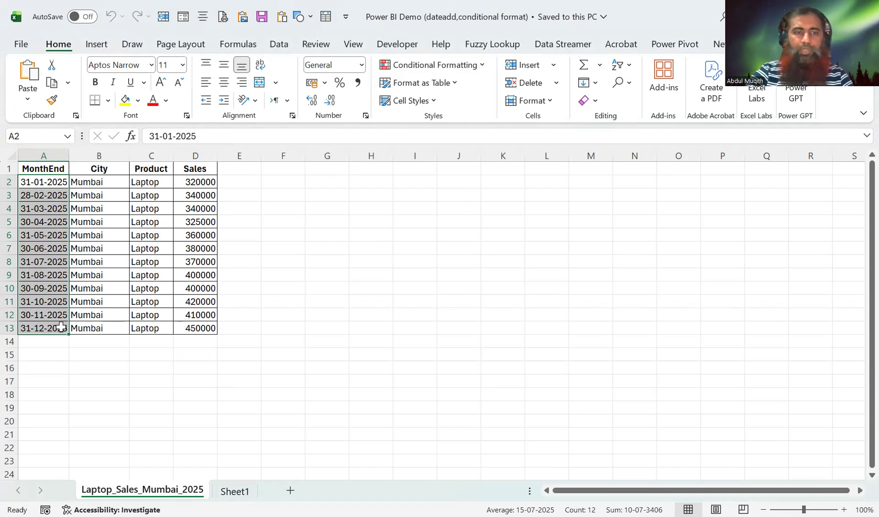
pyautogui.click(59, 186)
pyautogui.moveTo(56, 182); pyautogui.dragTo(60, 328)
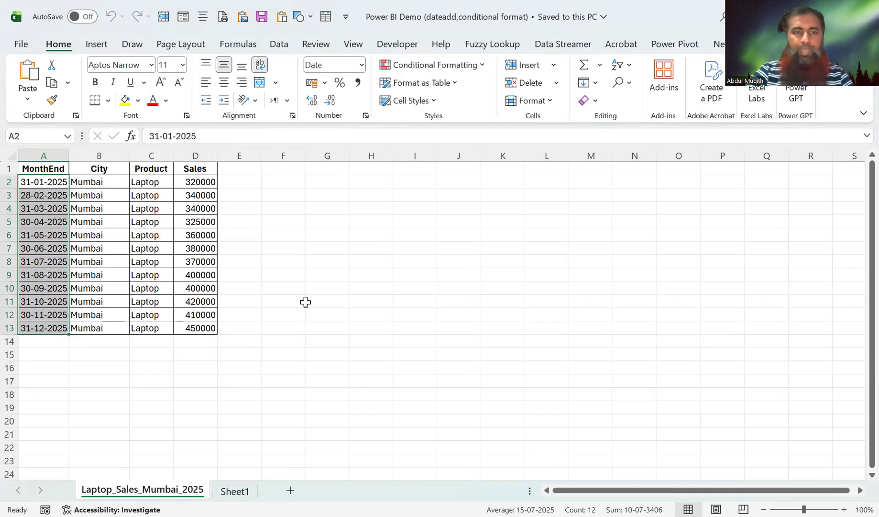
pyautogui.moveTo(206, 180); pyautogui.dragTo(203, 328)
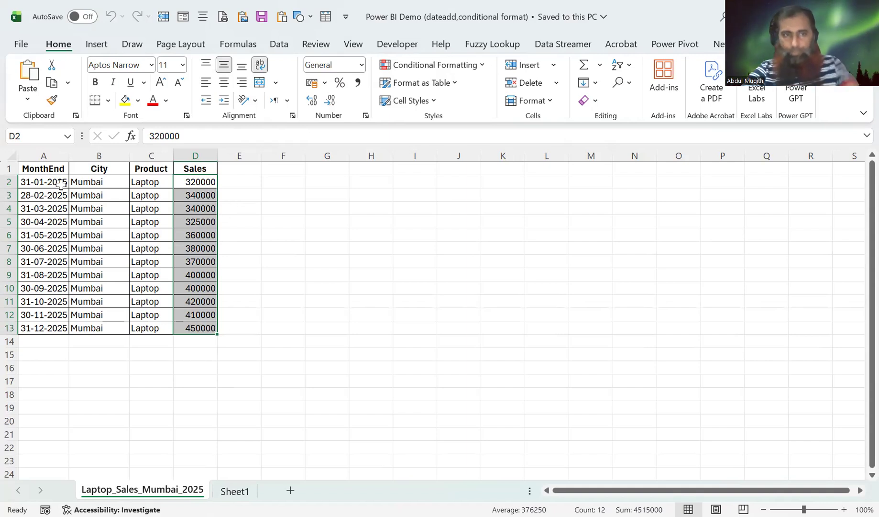
pyautogui.moveTo(61, 184); pyautogui.dragTo(63, 327)
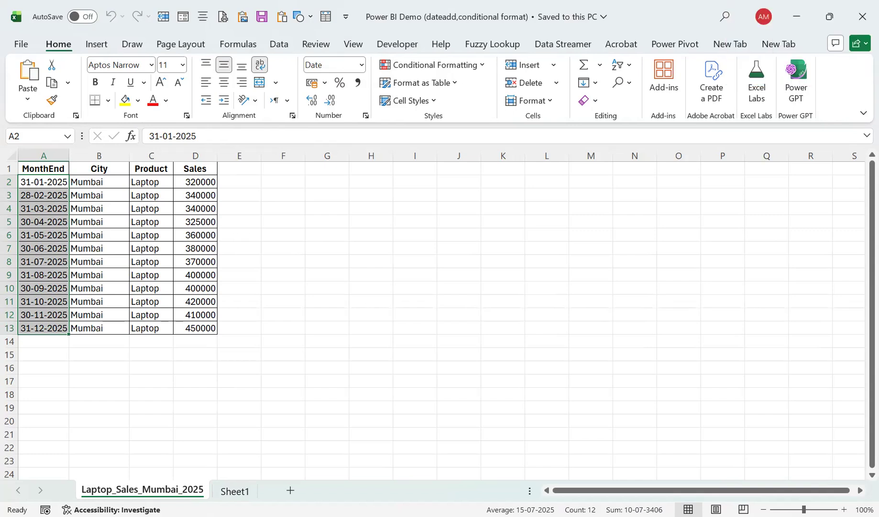
# - Switch to Power BI Desktop and load the Laptop_Sales_Mumbai_2025 sheet from the Excel workbook "Power BI Demo (dateadd,conditional format)"
pyautogui.hotkey('alt', 'Tab')
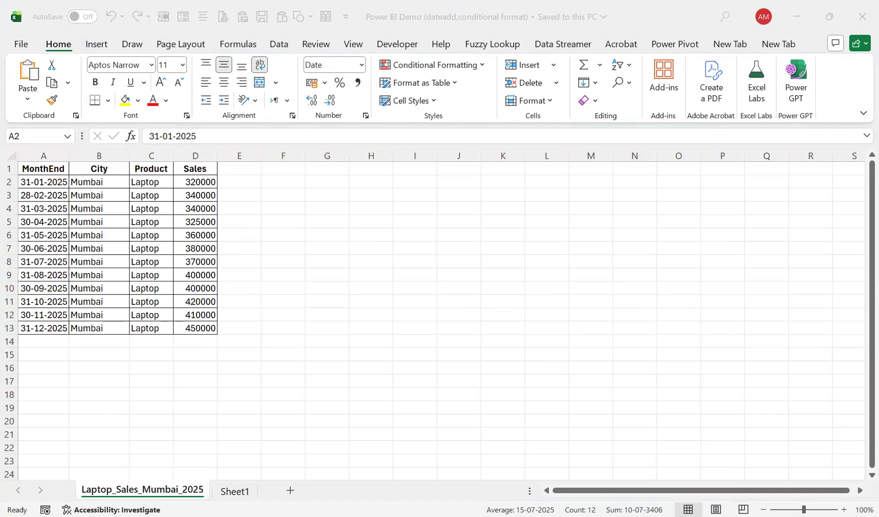
pyautogui.hotkey('alt', 'Tab')
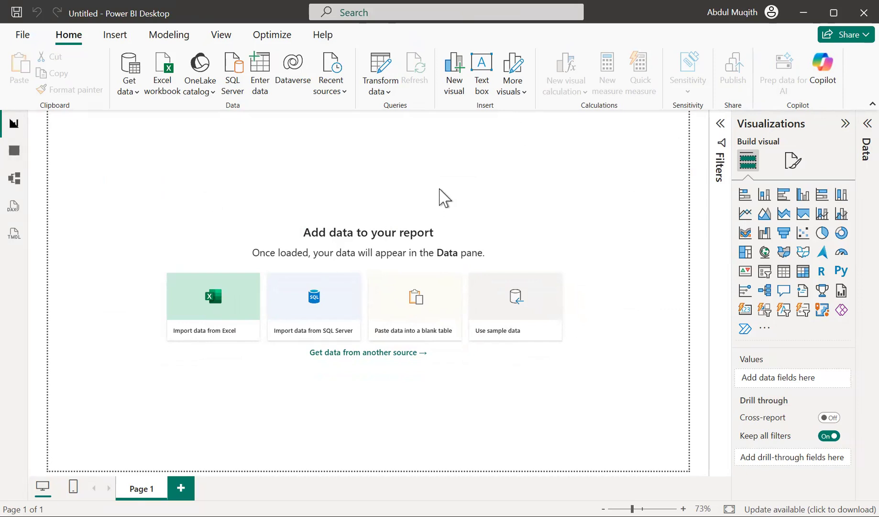
pyautogui.click(133, 93)
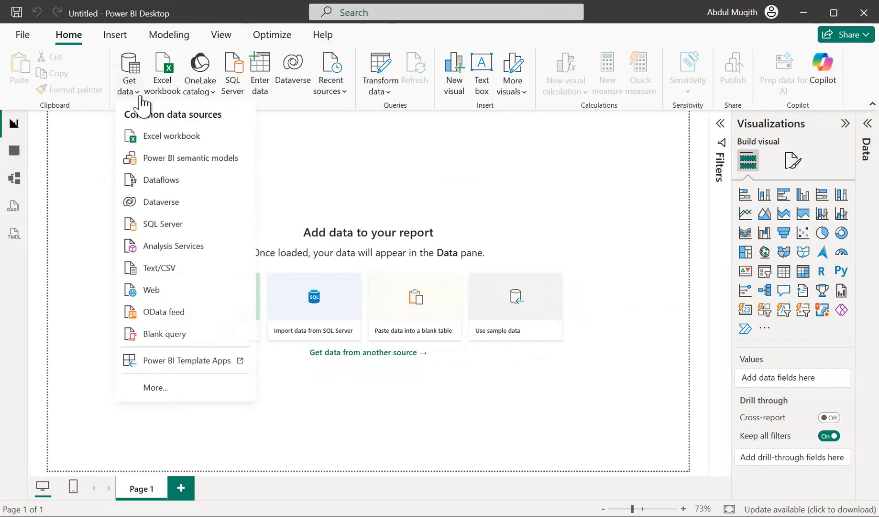
pyautogui.click(171, 135)
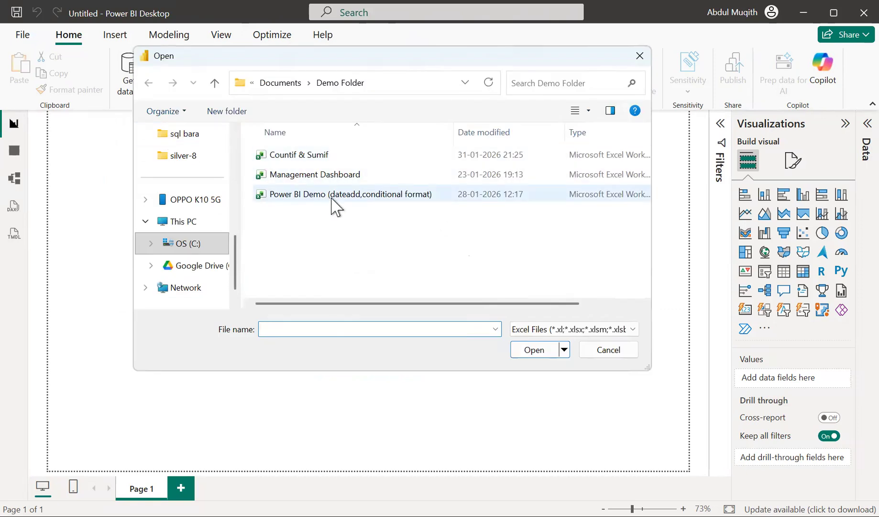
pyautogui.click(337, 201)
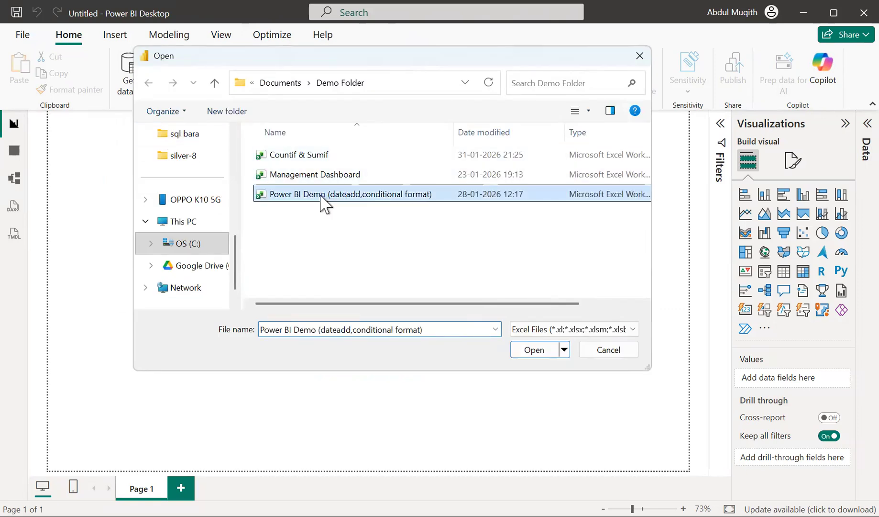
pyautogui.click(179, 133)
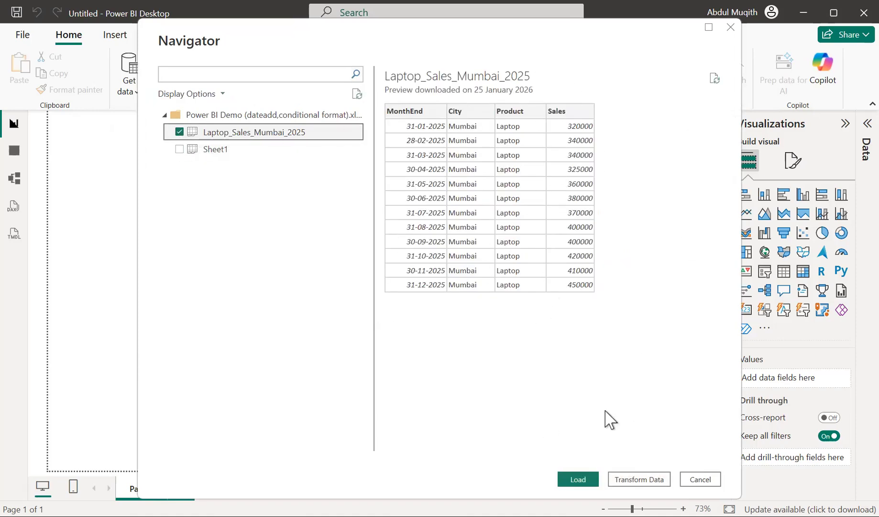
pyautogui.click(568, 481)
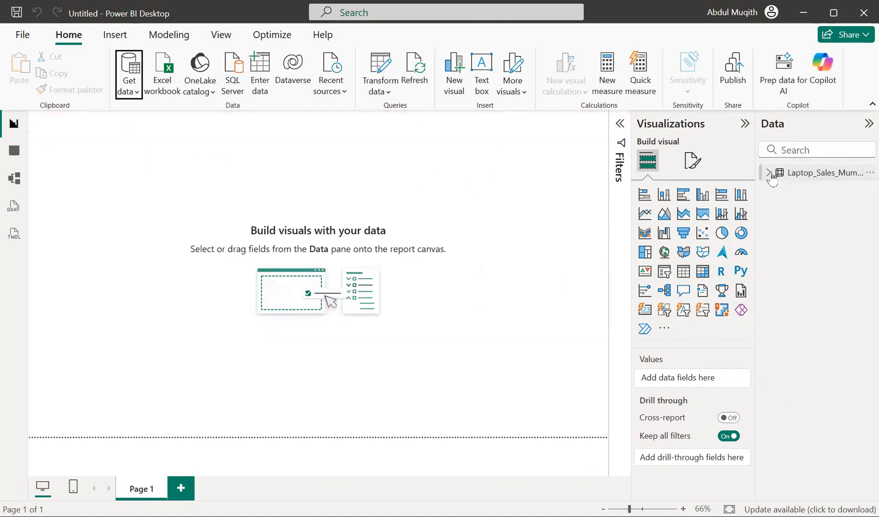
# - Expand the fields of the loaded table and review its rows in Table view before returning to the report
pyautogui.click(768, 173)
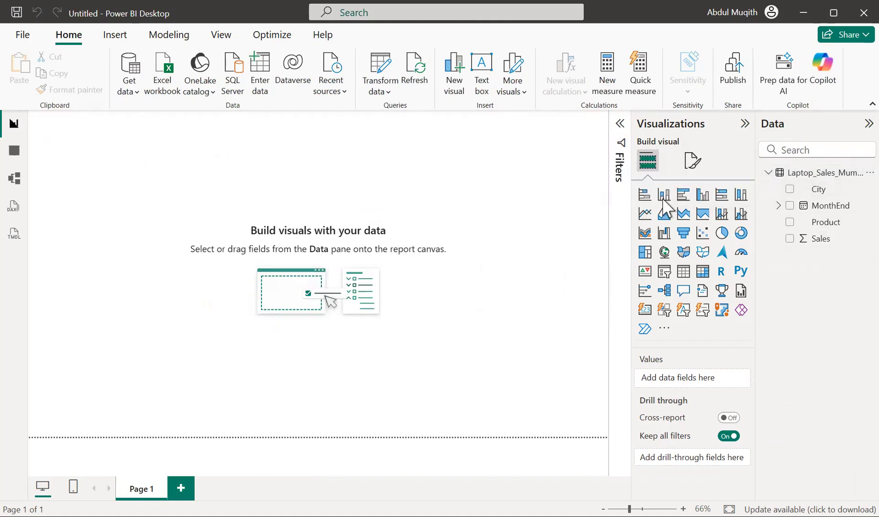
pyautogui.click(14, 151)
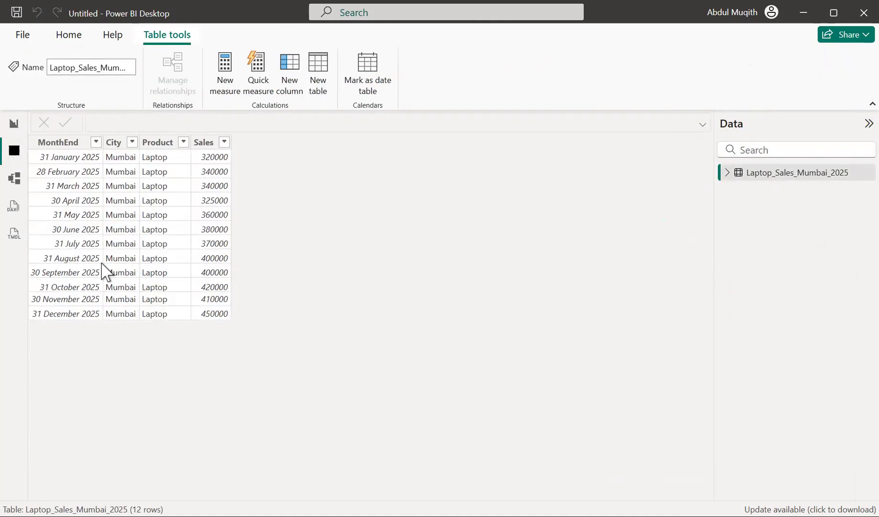
pyautogui.click(13, 126)
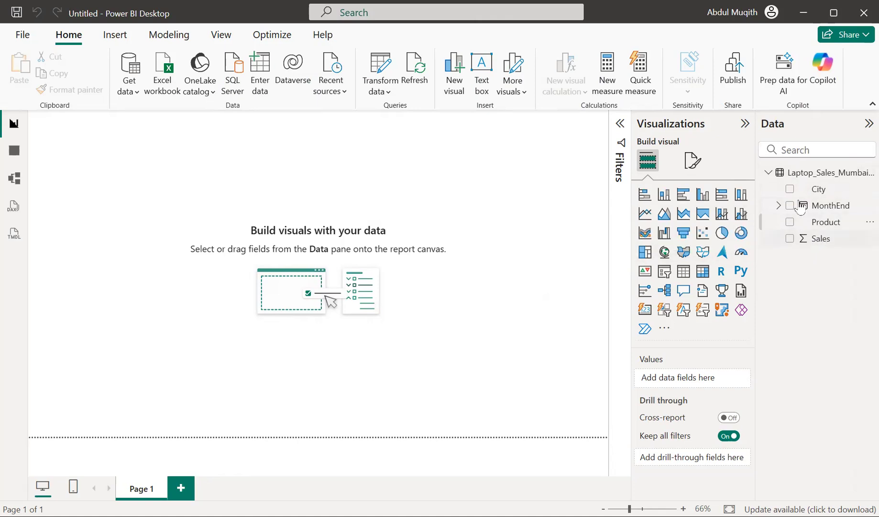
# - Create a measure in the laptop sales table: total sales = SUM(Laptop_Sales_Mumbai_2025[Sales])
pyautogui.rightClick(767, 173)
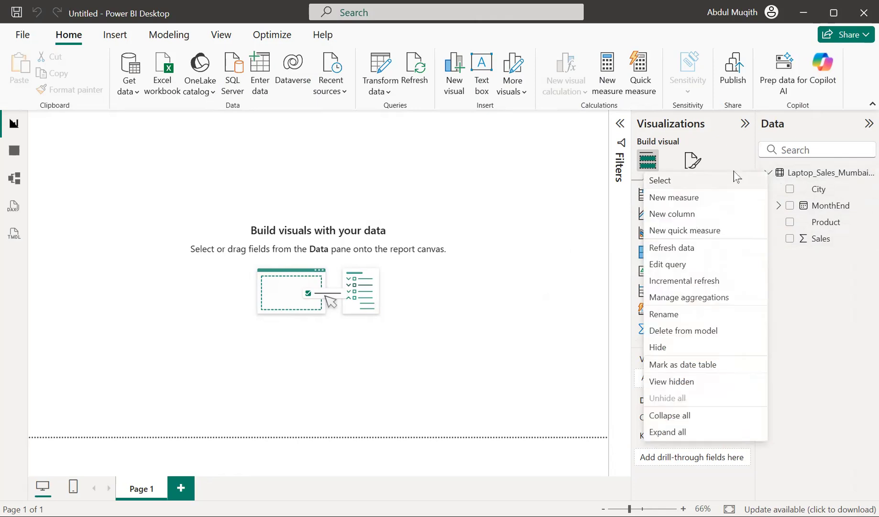
pyautogui.click(668, 197)
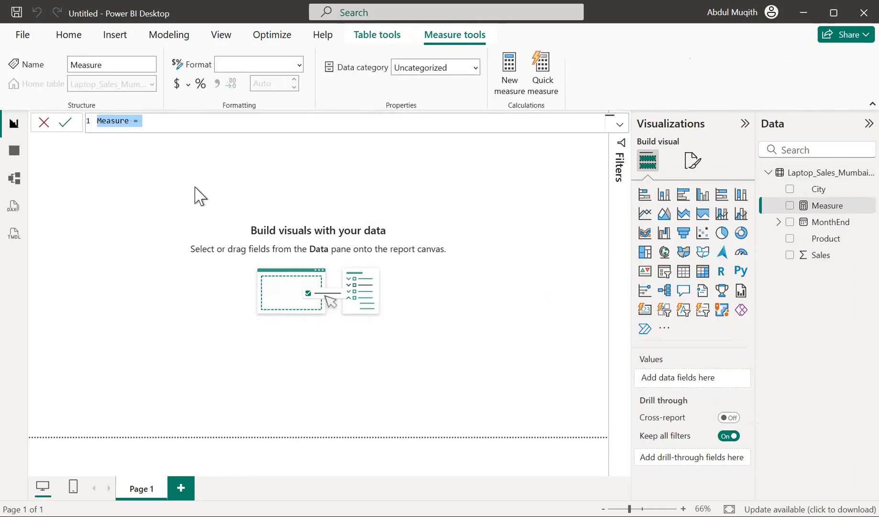
pyautogui.write('total sa')
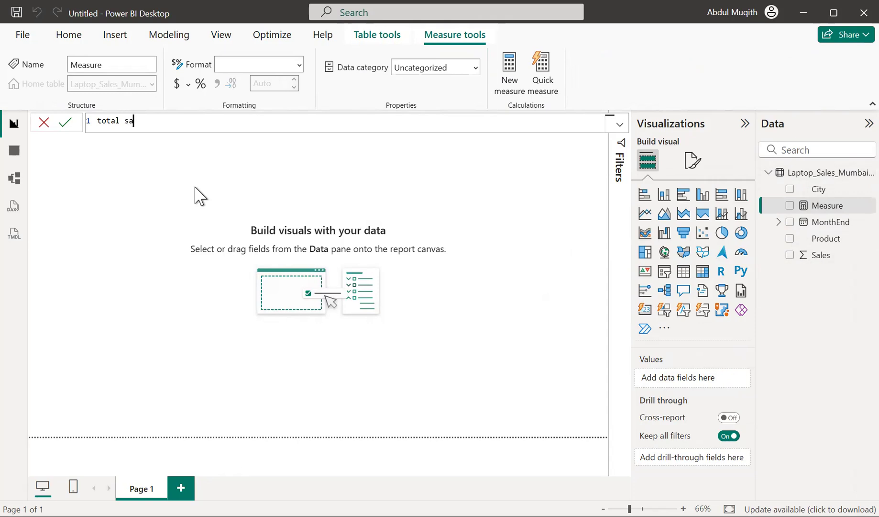
pyautogui.write('les = s')
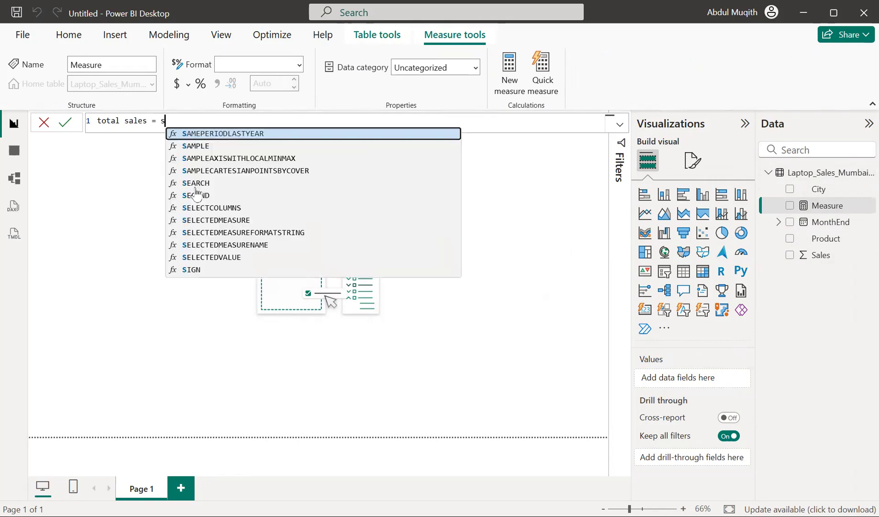
pyautogui.write('um')
pyautogui.press('Tab')
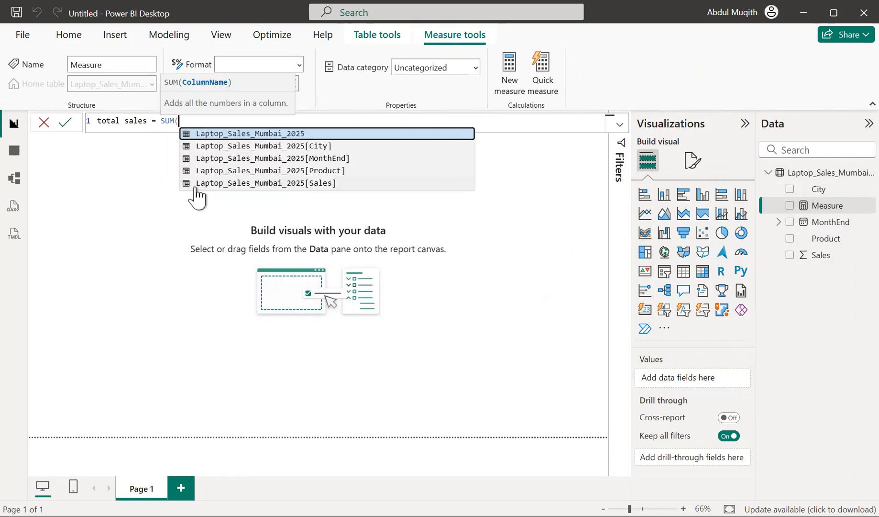
pyautogui.click(196, 185)
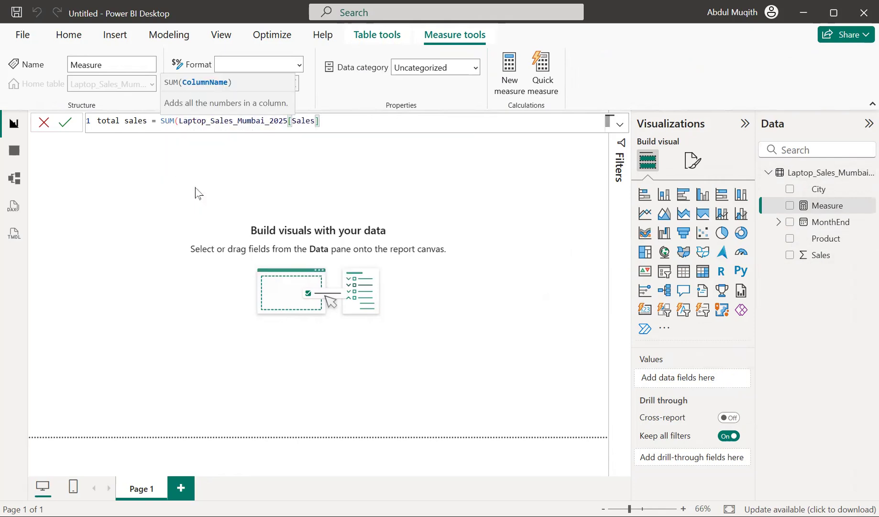
pyautogui.write(')')
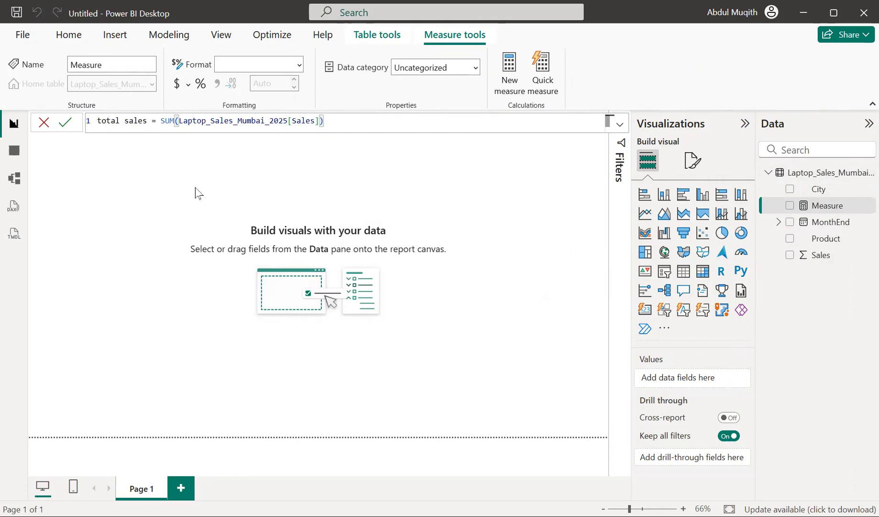
pyautogui.press('Return')
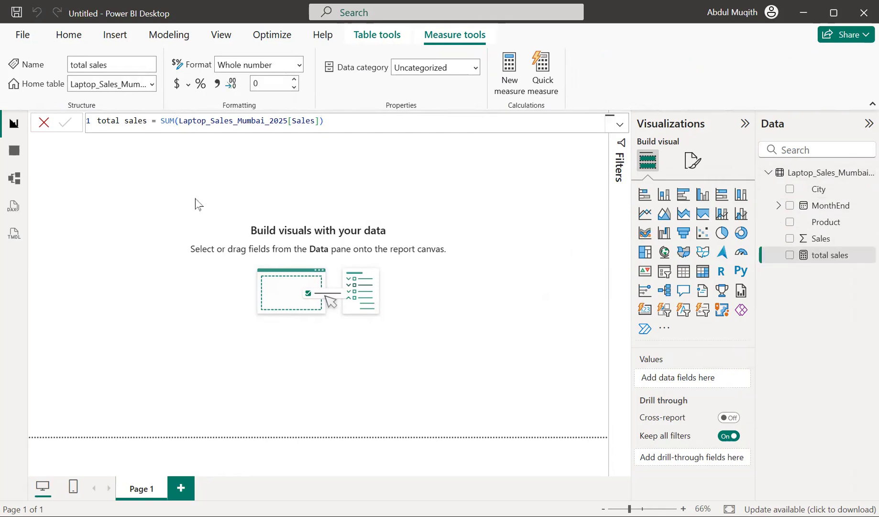
pyautogui.click(241, 181)
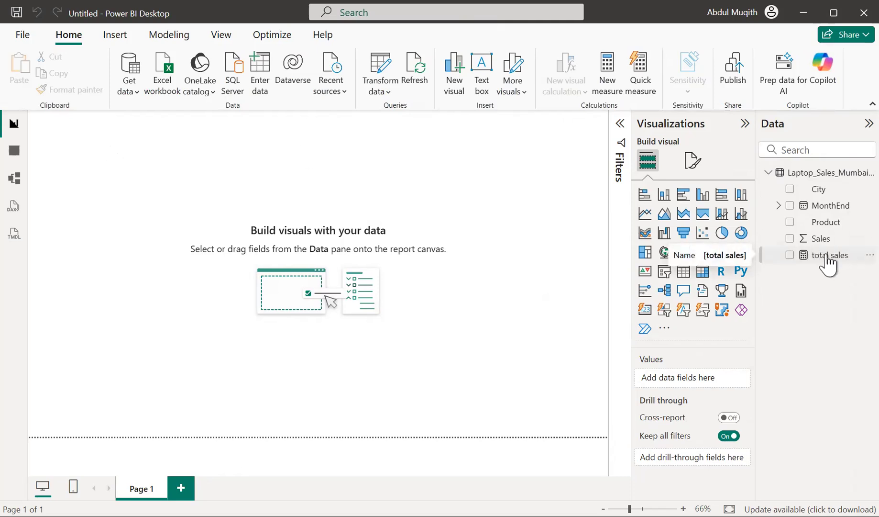
# - Add a matrix visual to the report page, enlarge it, and collapse the Filters pane
pyautogui.click(697, 279)
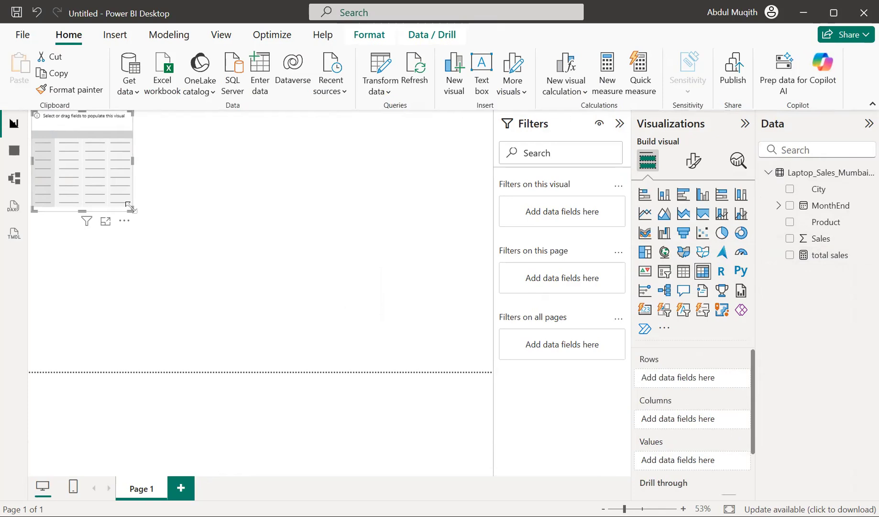
pyautogui.moveTo(132, 206); pyautogui.dragTo(308, 350)
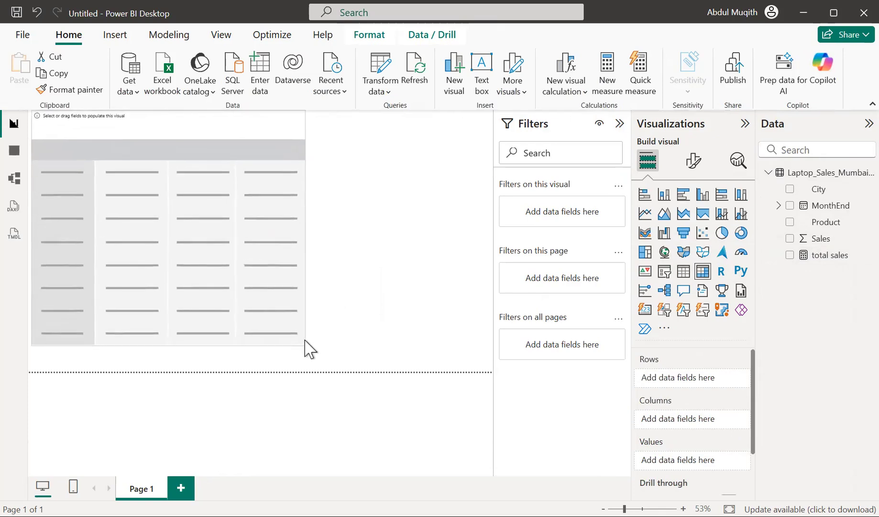
pyautogui.click(620, 124)
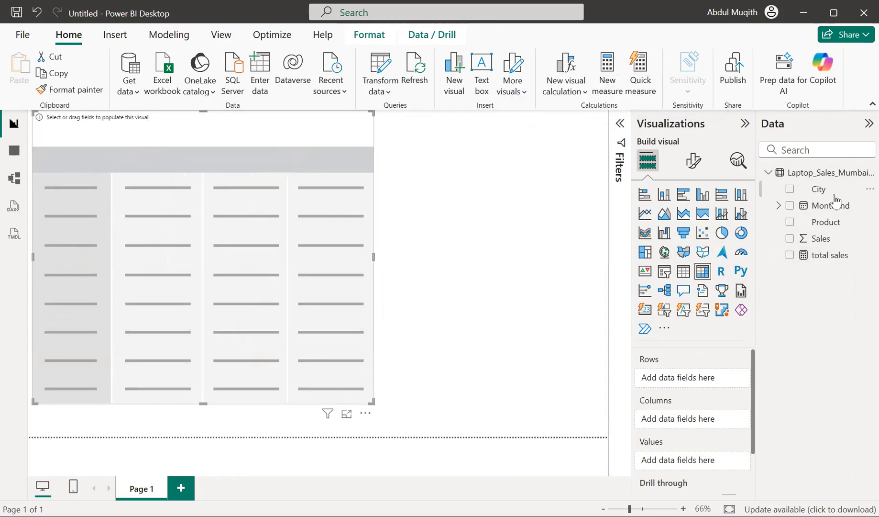
# - Fill the matrix with MonthEnd as rows, keeping only the Month level, and total sales as values
pyautogui.click(790, 206)
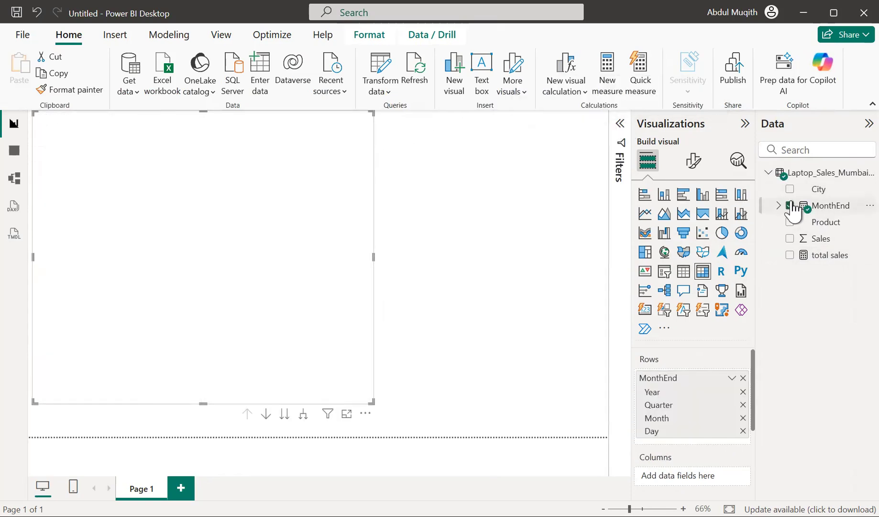
pyautogui.click(743, 430)
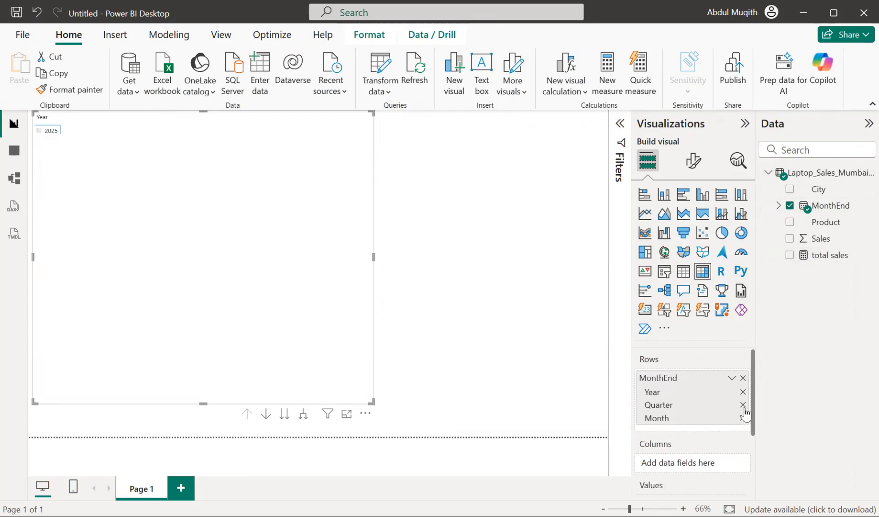
pyautogui.click(743, 405)
pyautogui.click(742, 392)
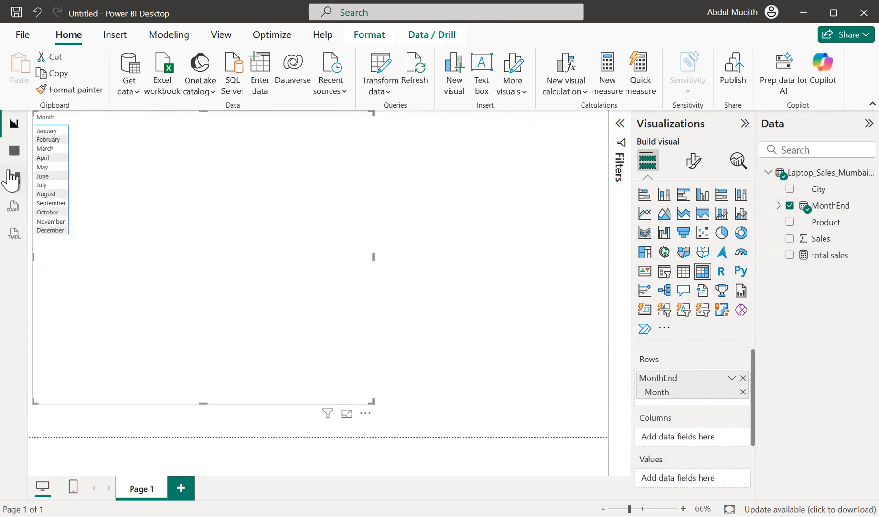
pyautogui.click(789, 255)
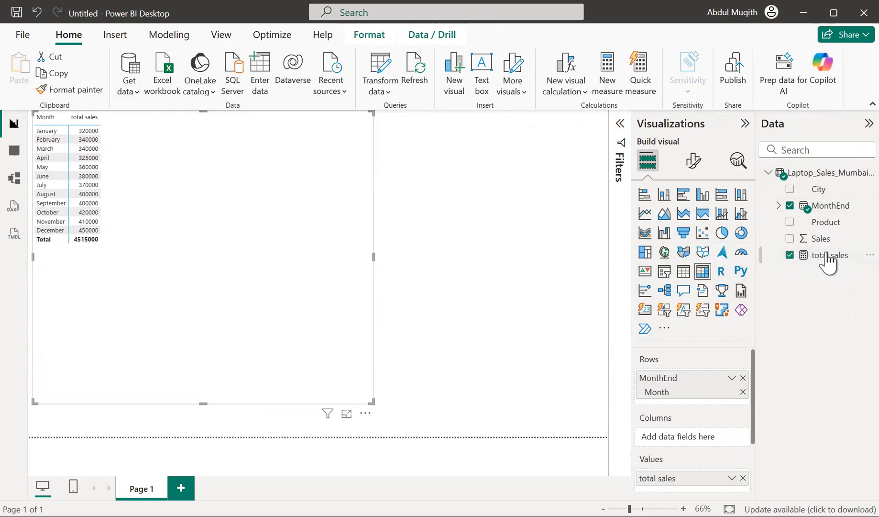
# - Format the matrix column headers with font size 15 and bold text
pyautogui.click(694, 161)
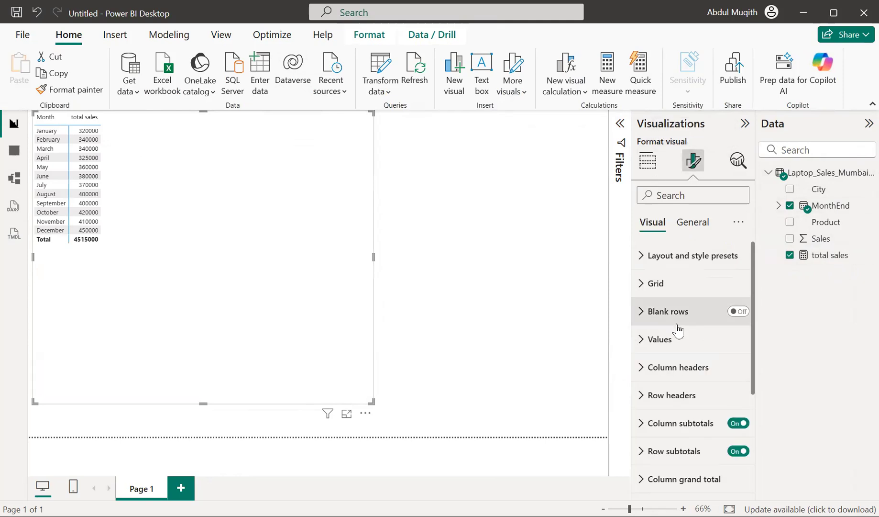
pyautogui.scroll(-3, 675, 330)
pyautogui.scroll(-2, 664, 306)
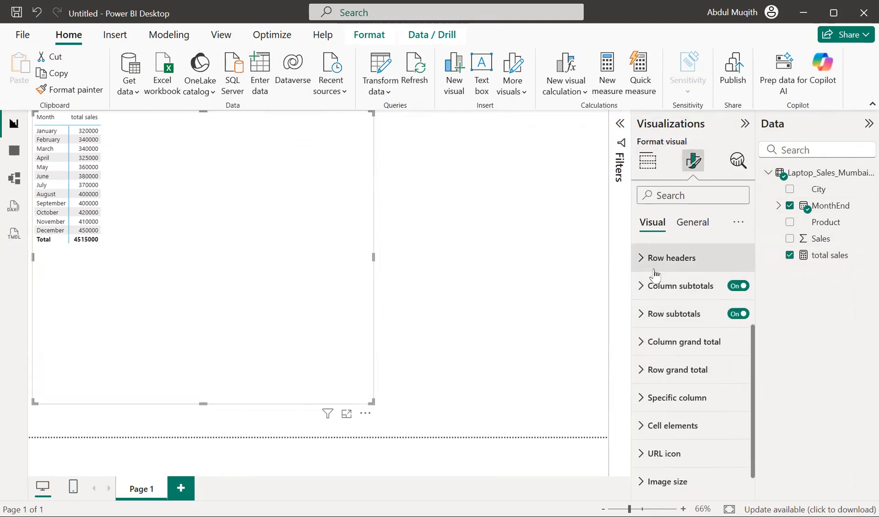
pyautogui.scroll(2, 649, 272)
pyautogui.click(648, 300)
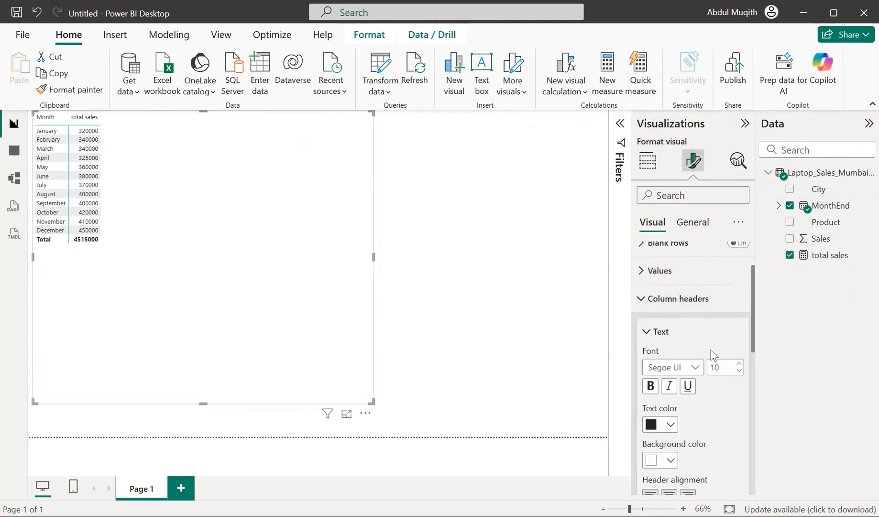
pyautogui.doubleClick(740, 364)
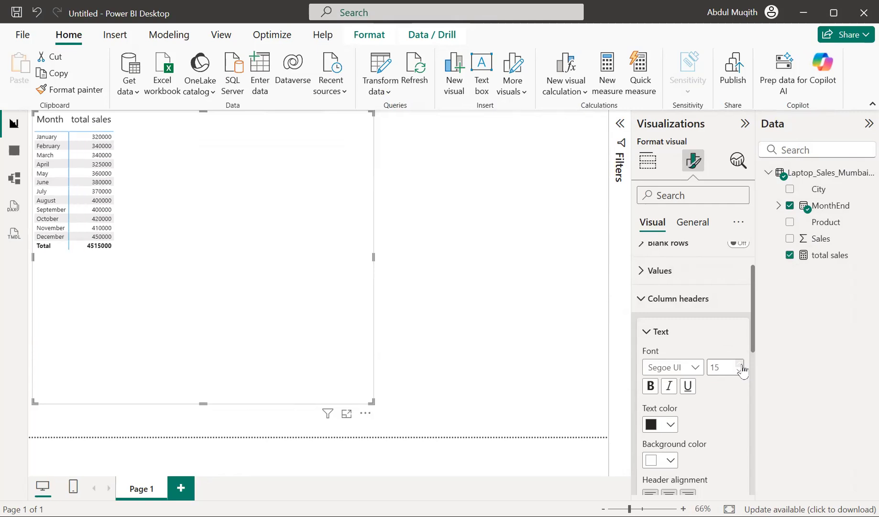
pyautogui.click(651, 386)
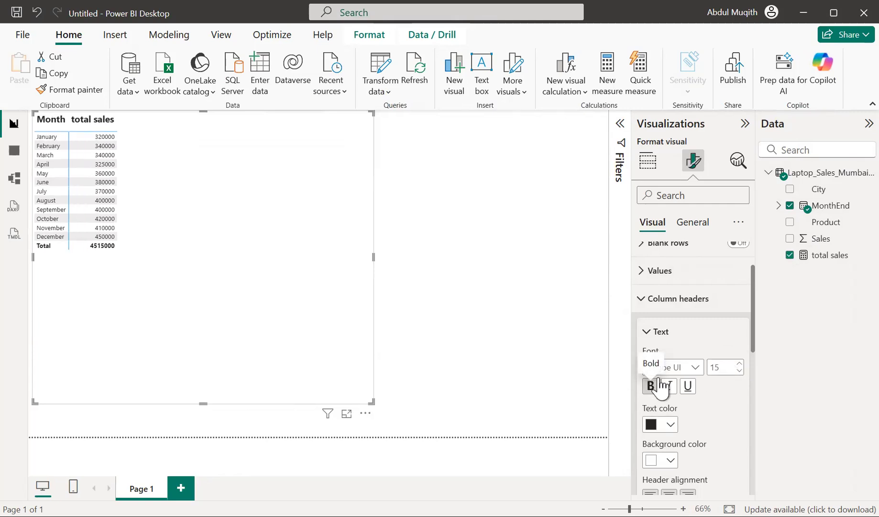
# - Format the matrix row headers with font size 15 and bold text
pyautogui.click(653, 331)
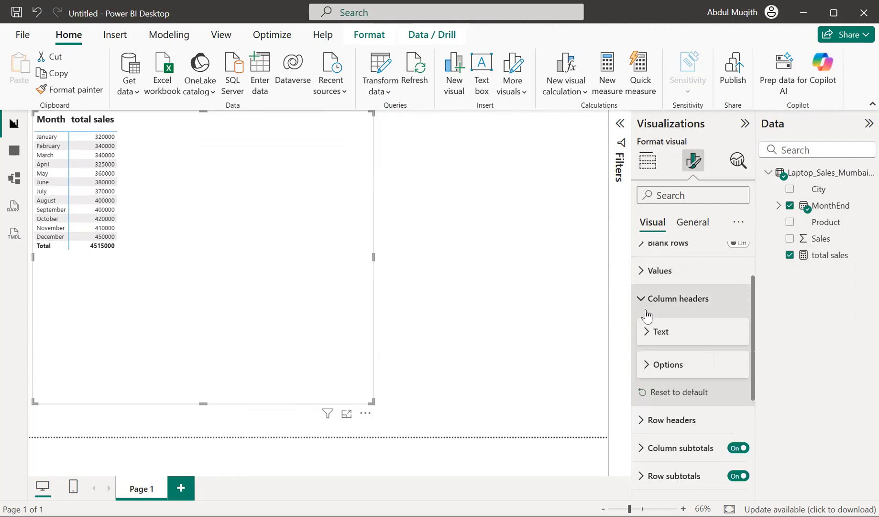
pyautogui.scroll(-2, 647, 330)
pyautogui.click(643, 353)
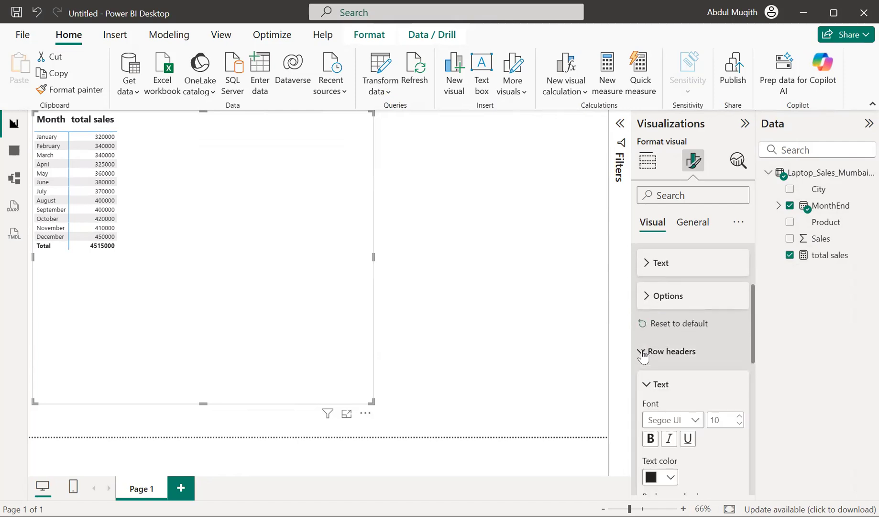
pyautogui.scroll(-3, 732, 373)
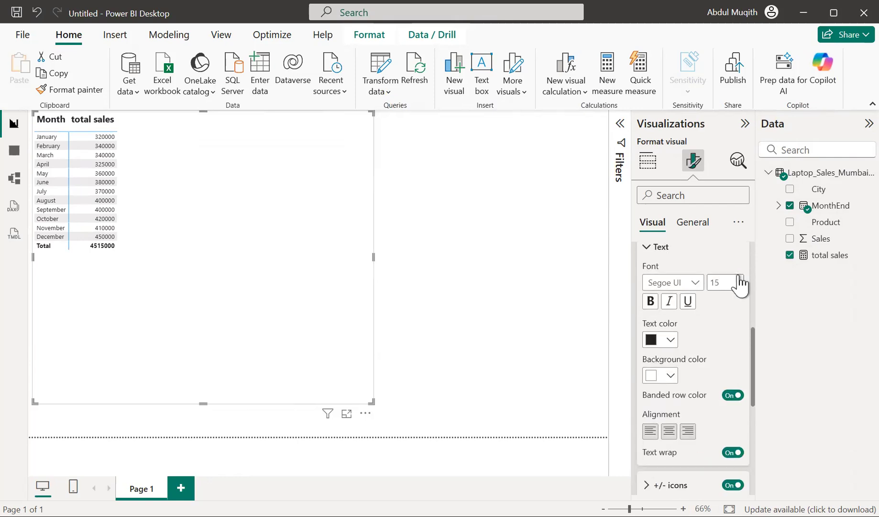
pyautogui.click(650, 302)
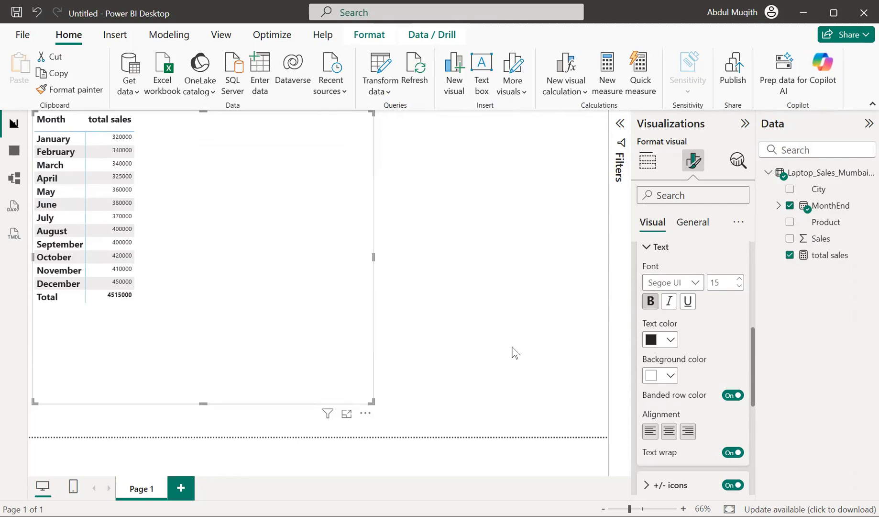
# - Set the font size of the matrix values to 15
pyautogui.scroll(-4, 692, 386)
pyautogui.scroll(6, 699, 378)
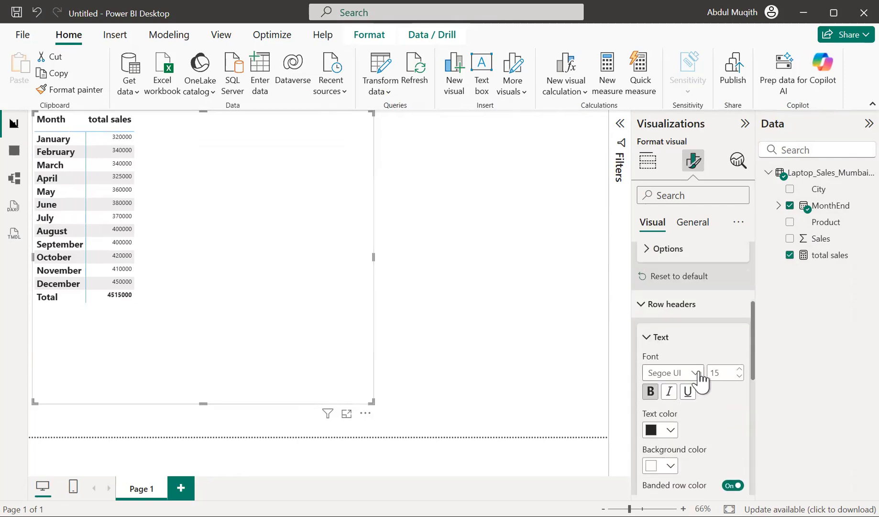
pyautogui.scroll(3, 648, 359)
pyautogui.click(648, 341)
pyautogui.scroll(-2, 732, 353)
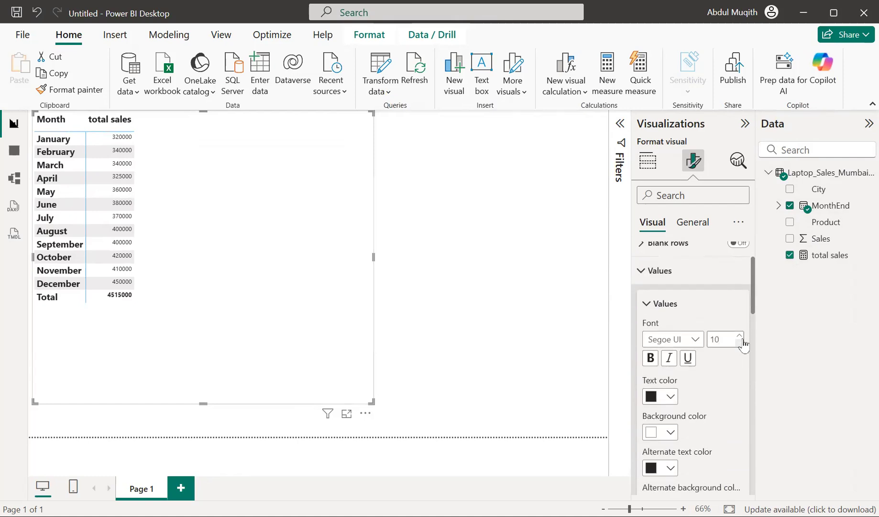
pyautogui.click(740, 336)
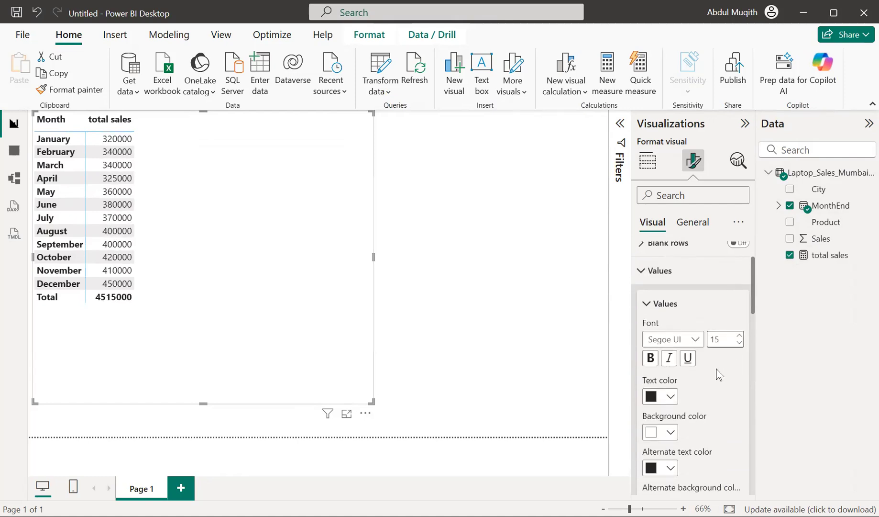
pyautogui.click(328, 206)
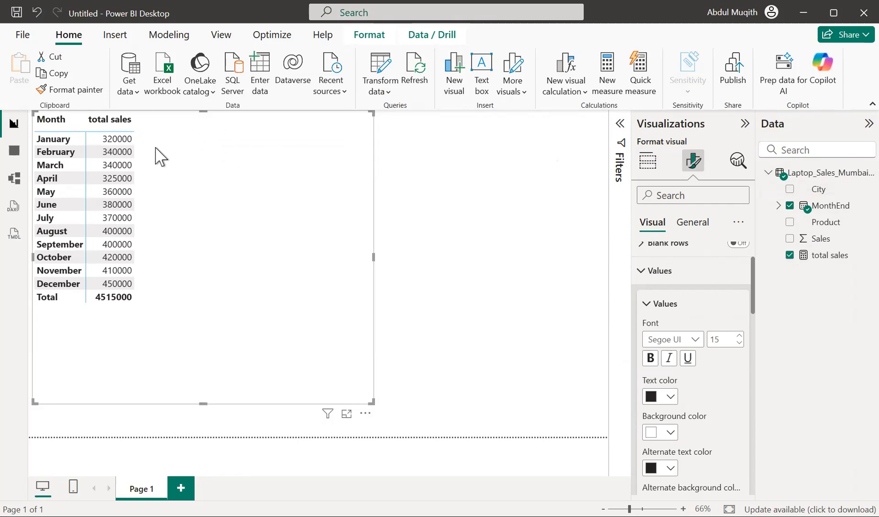
# - Start a new measure in the laptop sales table named Previous Month Sales, using CALCULATE with [total sales] as its expression
pyautogui.rightClick(769, 182)
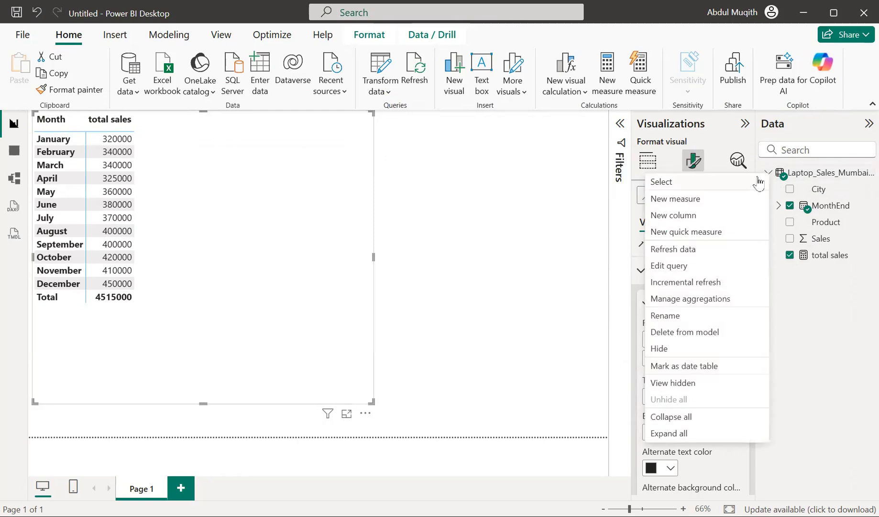
pyautogui.click(699, 197)
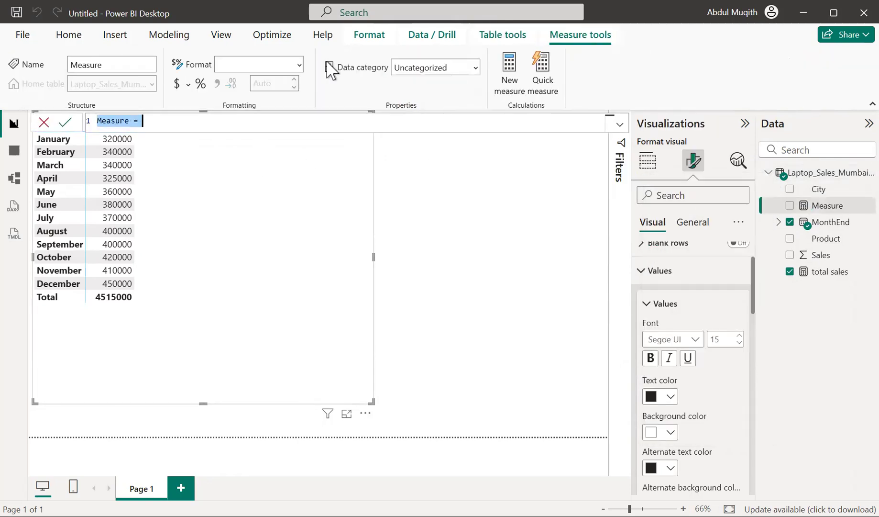
pyautogui.write('p')
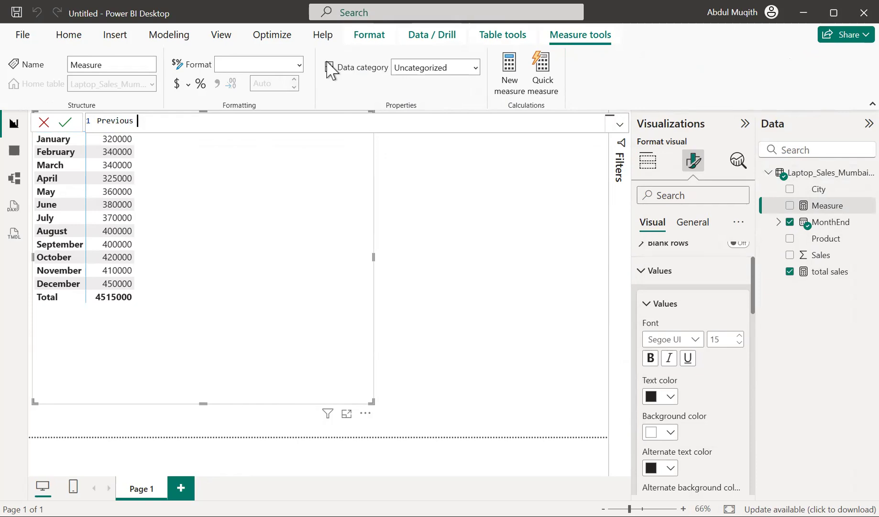
pyautogui.write('Month Sales')
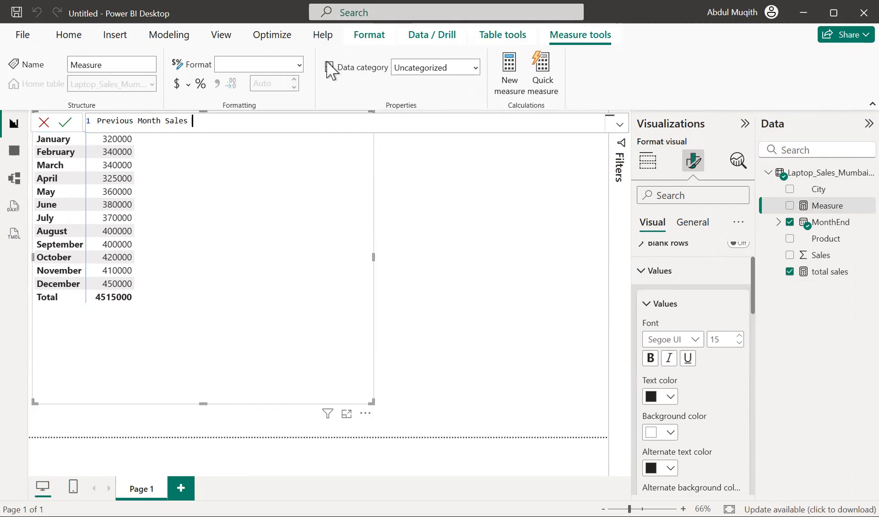
pyautogui.write('co')
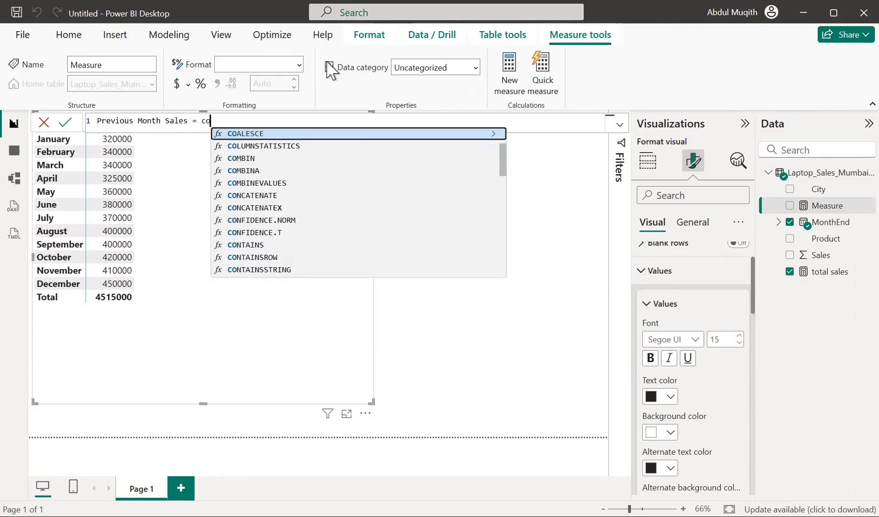
pyautogui.press('BackSpace')
pyautogui.write('a')
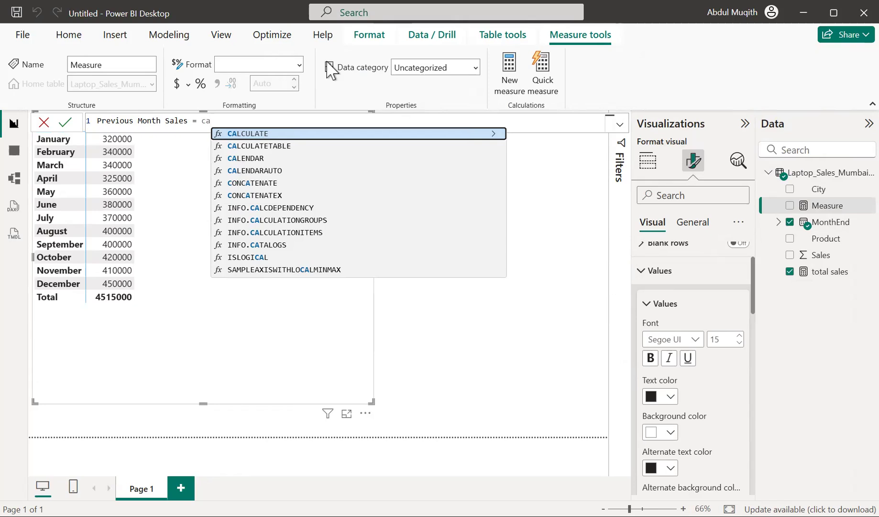
pyautogui.write('c')
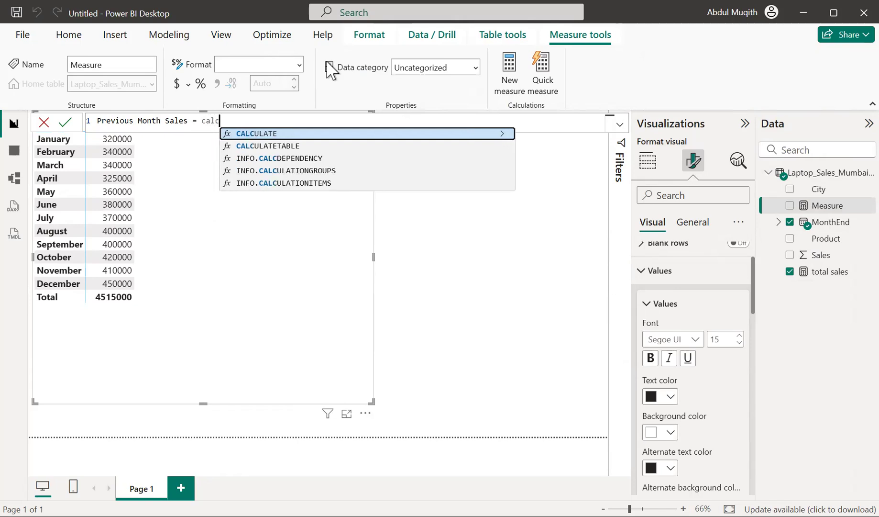
pyautogui.press('Tab')
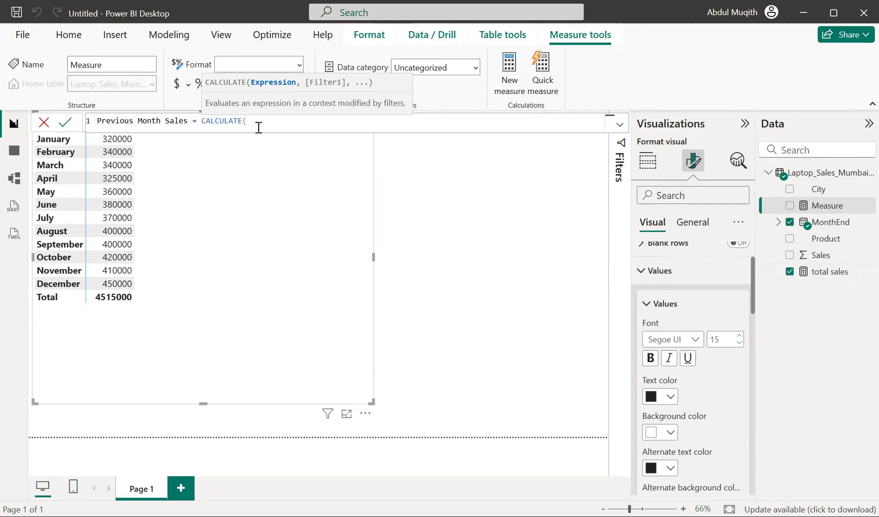
pyautogui.write('to')
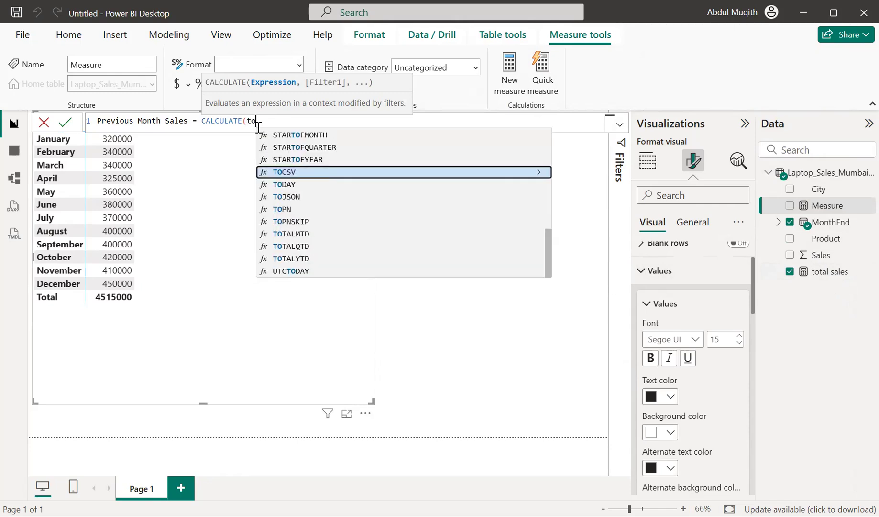
pyautogui.write('t')
pyautogui.press('Tab')
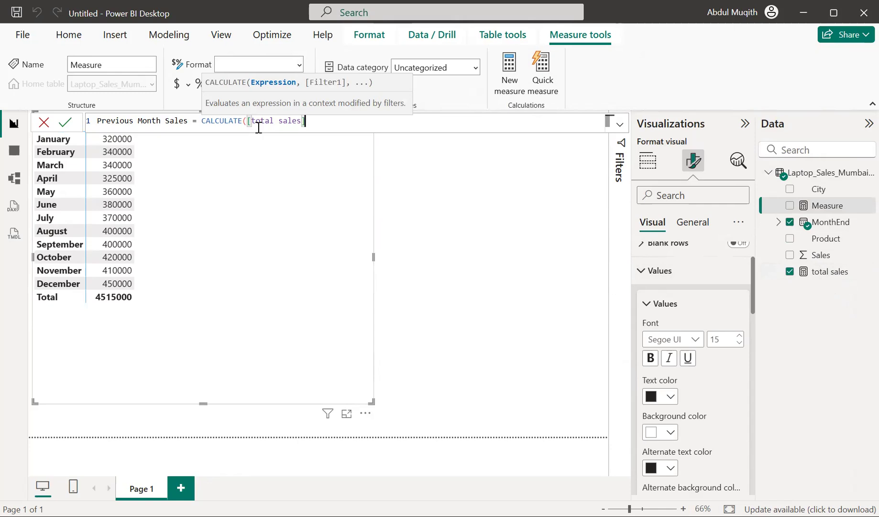
pyautogui.write(',')
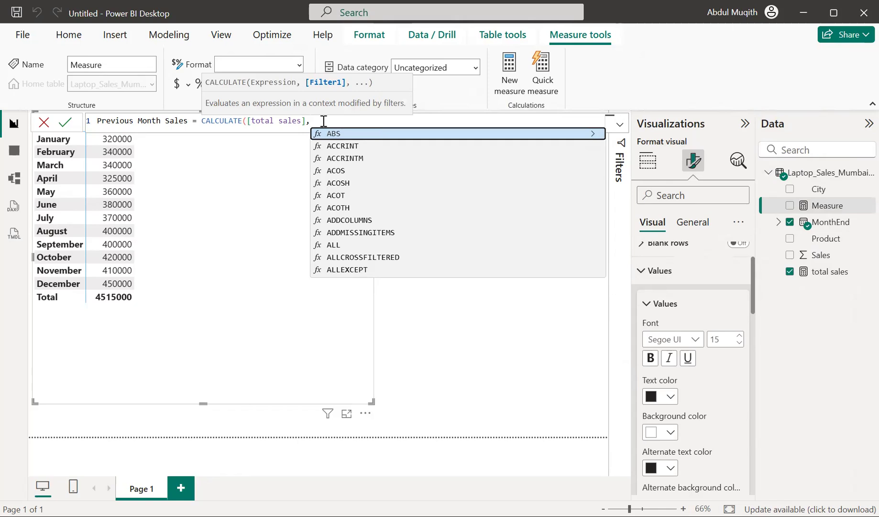
# - Complete and commit the measure with the filter DATEADD(Laptop_Sales_Mumbai_2025[MonthEnd].[Date],-1,MONTH)
pyautogui.write('dat')
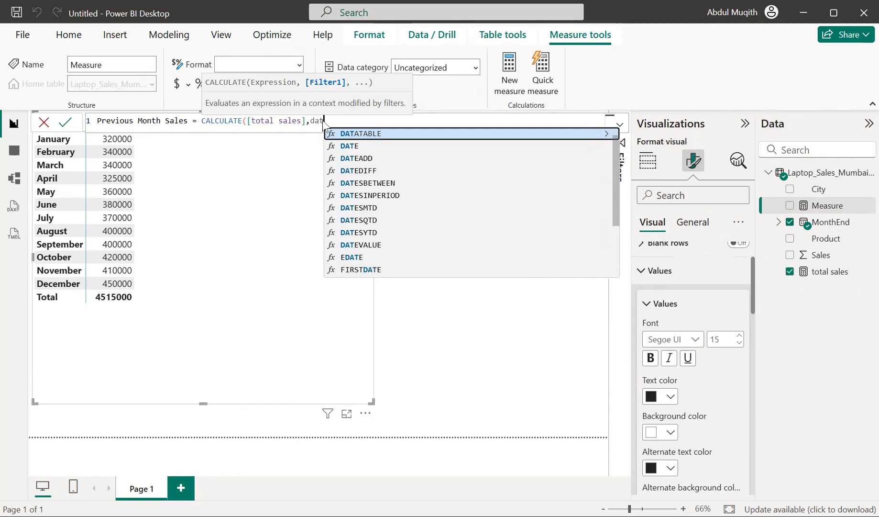
pyautogui.write('aa')
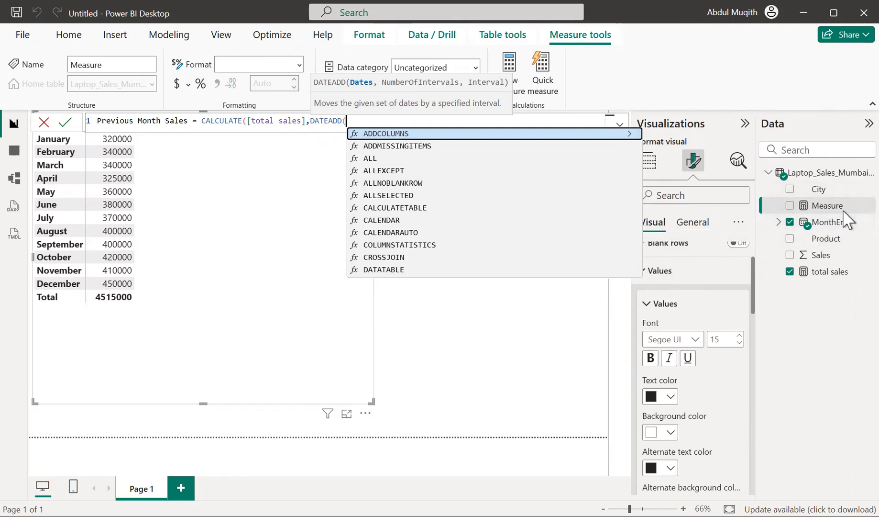
pyautogui.write('mon')
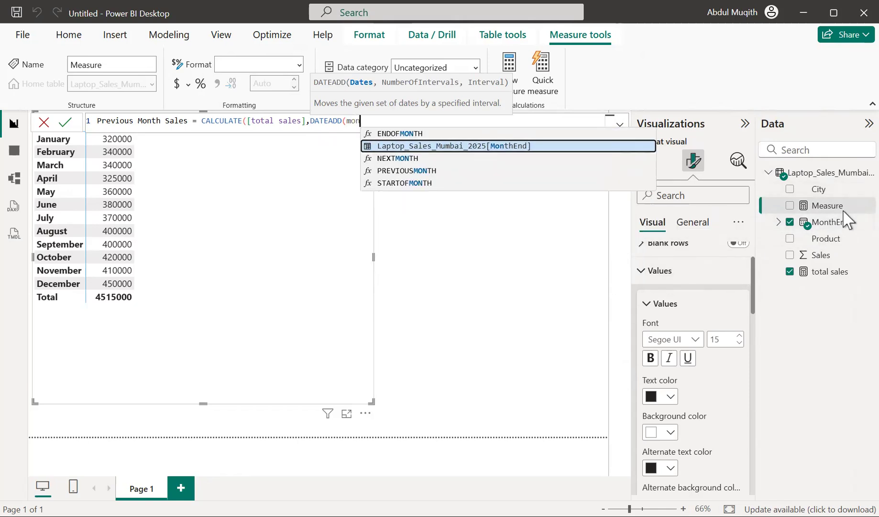
pyautogui.press('Tab')
pyautogui.write('.')
pyautogui.press('Tab')
pyautogui.write(',')
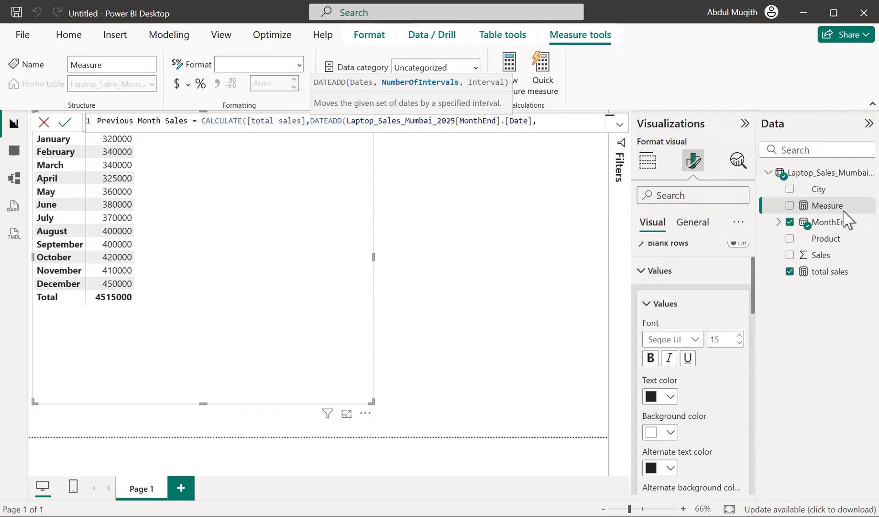
pyautogui.write('-1,')
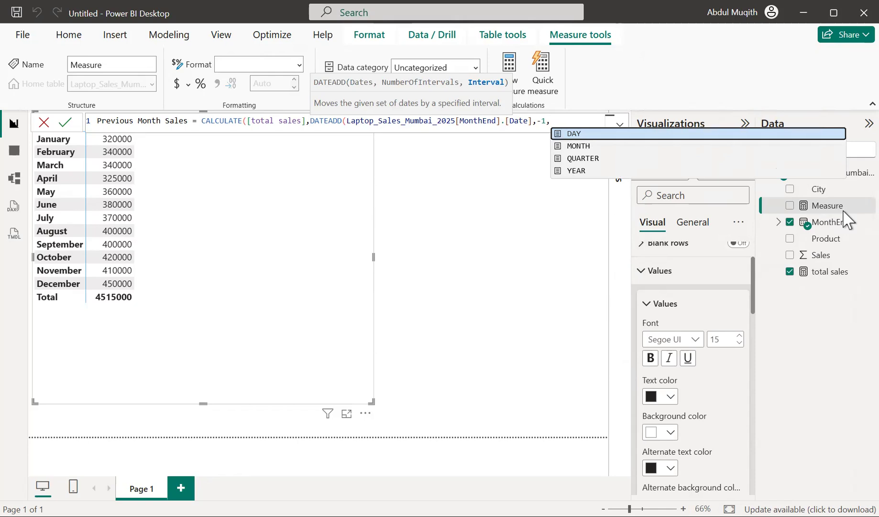
pyautogui.write('mo')
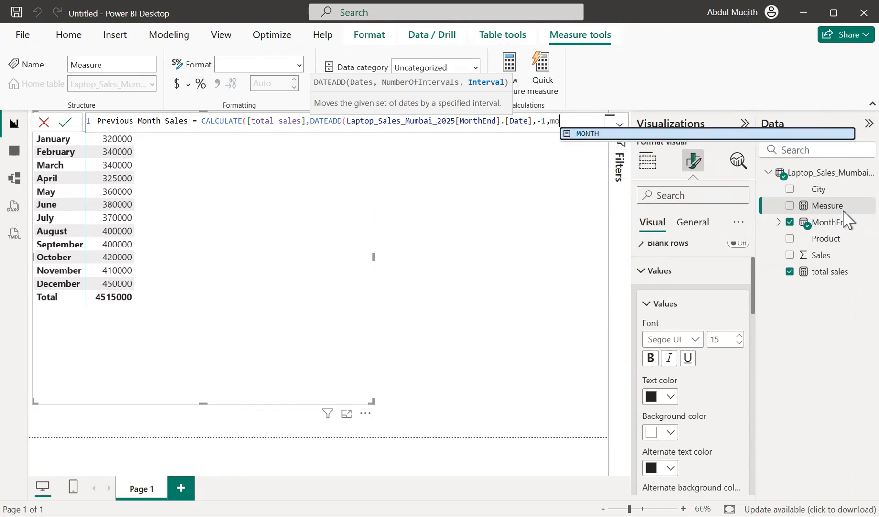
pyautogui.press('Tab')
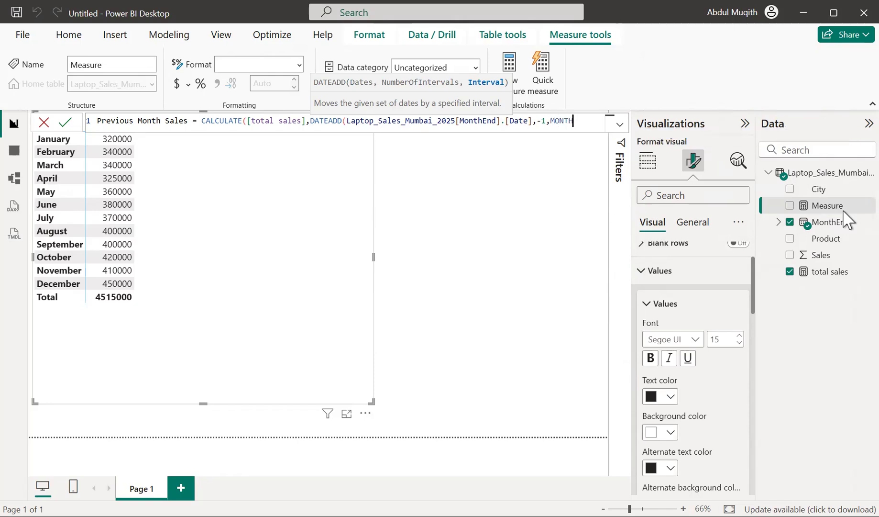
pyautogui.write(')')
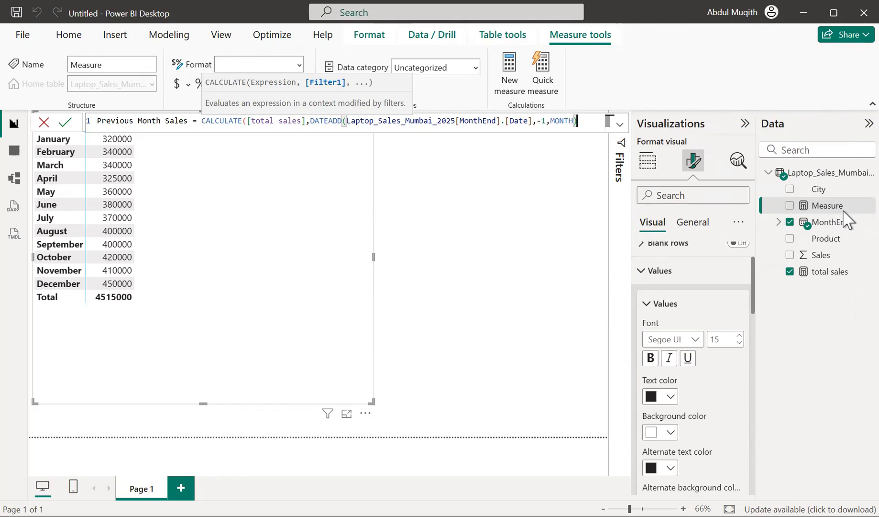
pyautogui.write(')')
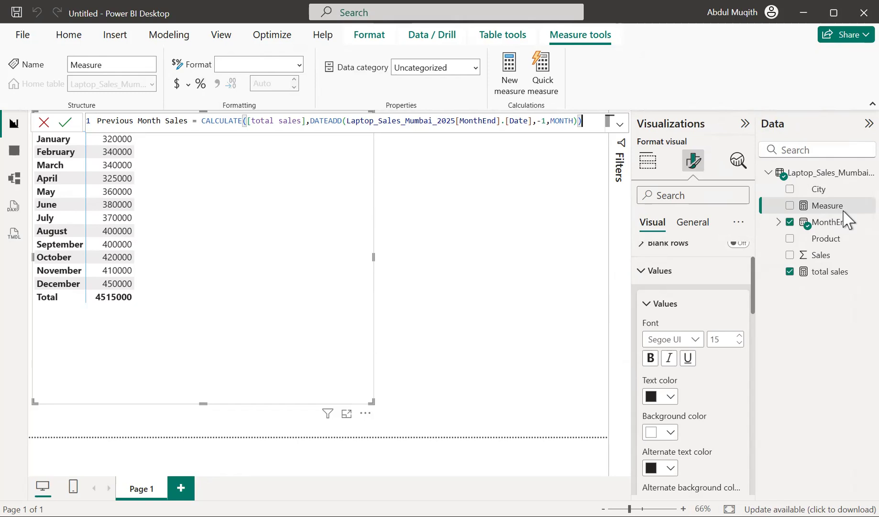
pyautogui.press('Return')
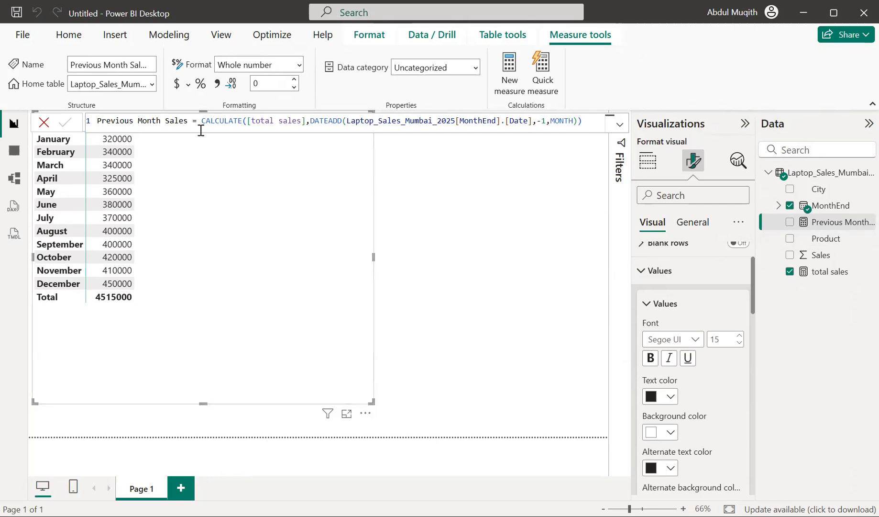
# - Add the Previous Month Sales measure to the matrix and move the matrix slightly inward from the page corner
pyautogui.click(542, 198)
pyautogui.click(361, 215)
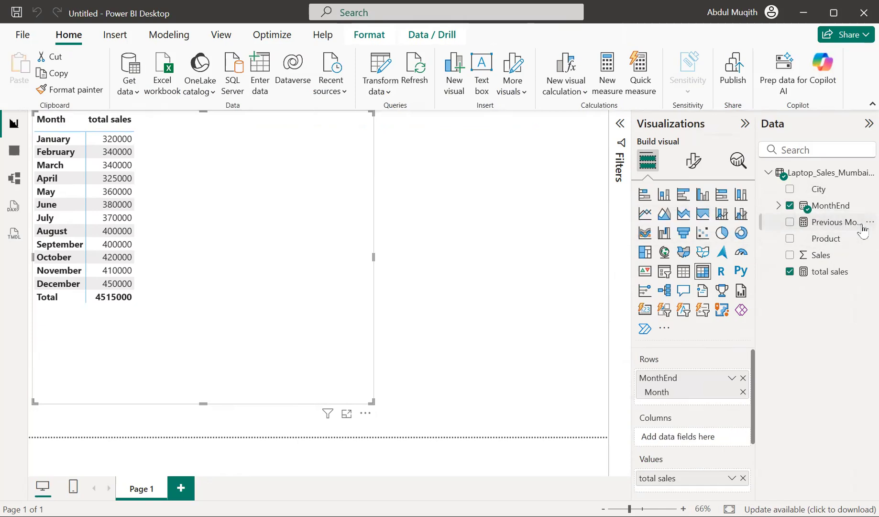
pyautogui.click(790, 223)
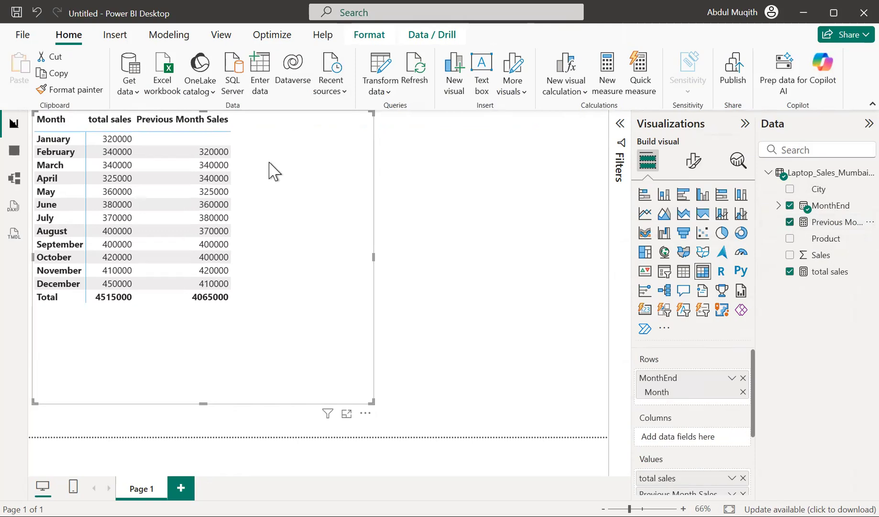
pyautogui.moveTo(270, 168); pyautogui.dragTo(290, 176)
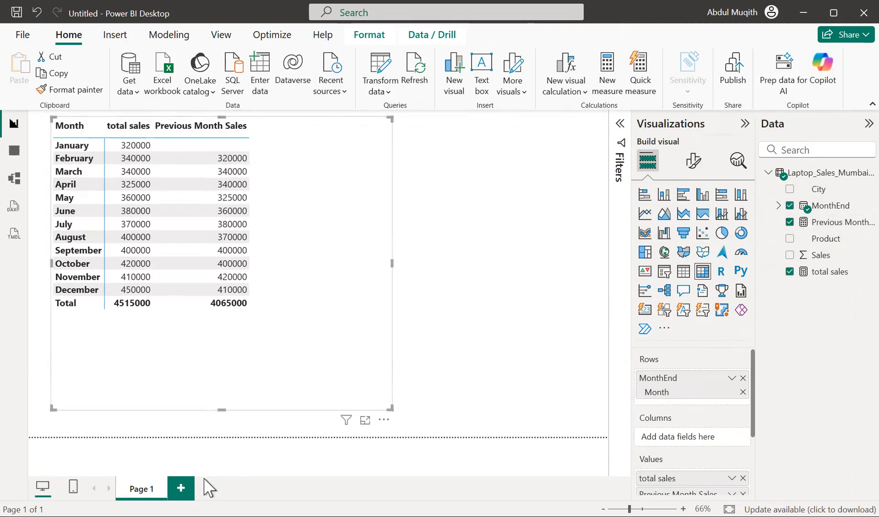
# - Add a second report page, place an empty clustered column chart near its upper-left corner, and enlarge the chart
pyautogui.click(185, 488)
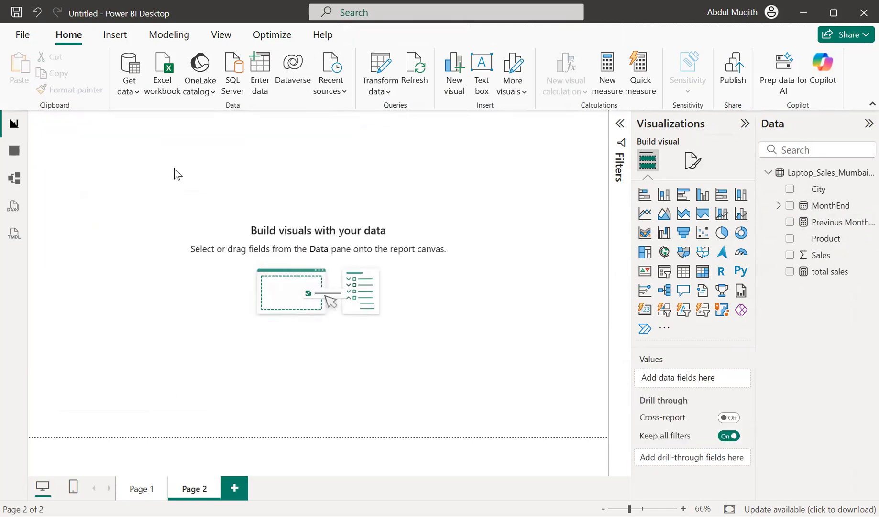
pyautogui.click(702, 199)
pyautogui.moveTo(86, 184); pyautogui.dragTo(157, 172)
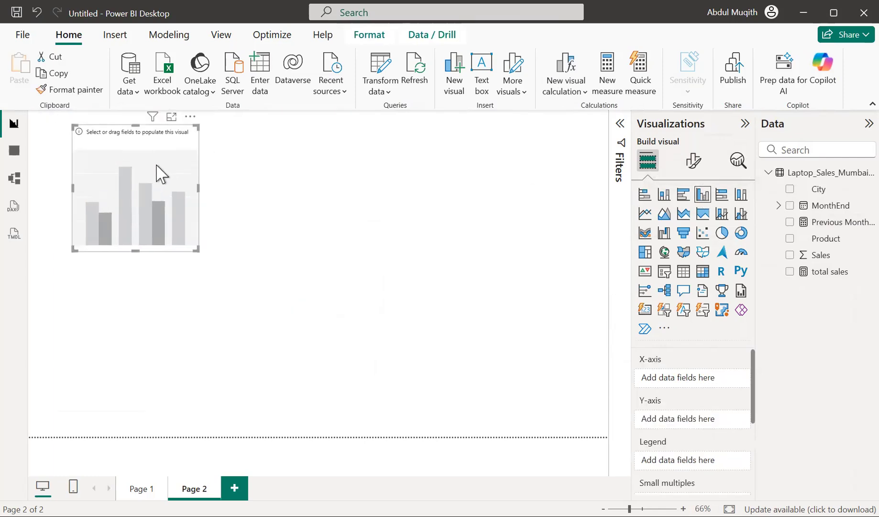
pyautogui.moveTo(196, 249); pyautogui.dragTo(432, 377)
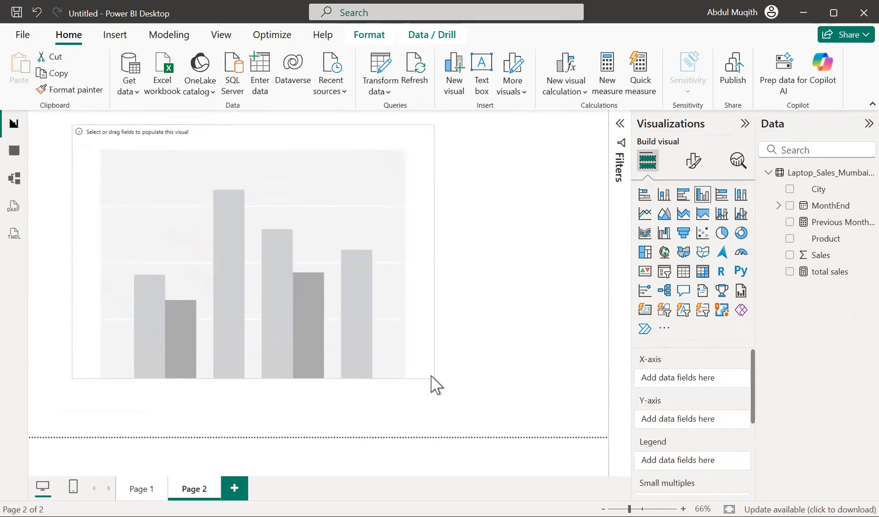
# - Put MonthEnd on the chart's X-axis and remove its Day, Quarter and Year levels so only Month remains
pyautogui.click(790, 205)
pyautogui.click(745, 431)
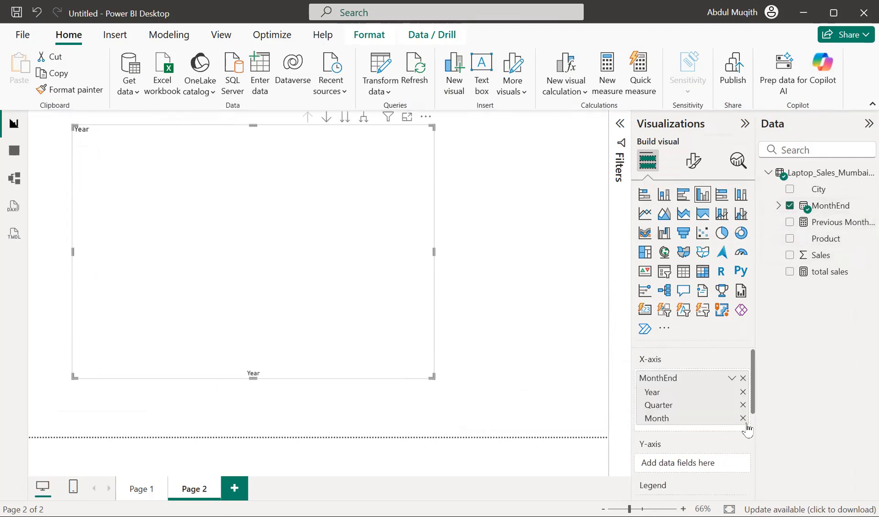
pyautogui.click(743, 404)
pyautogui.click(743, 391)
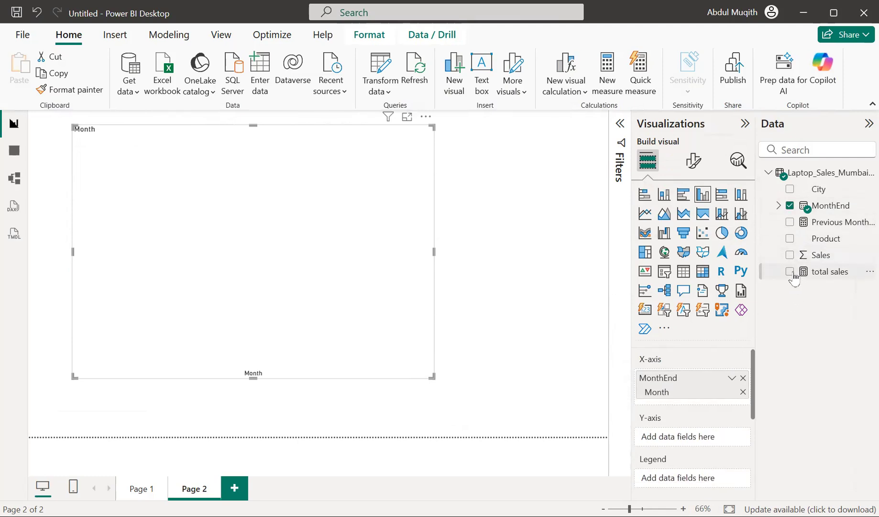
# - Add the Previous Month Sales and total sales measures to the chart's Y-axis and enlarge the chart toward the page's lower-right corner
pyautogui.click(790, 222)
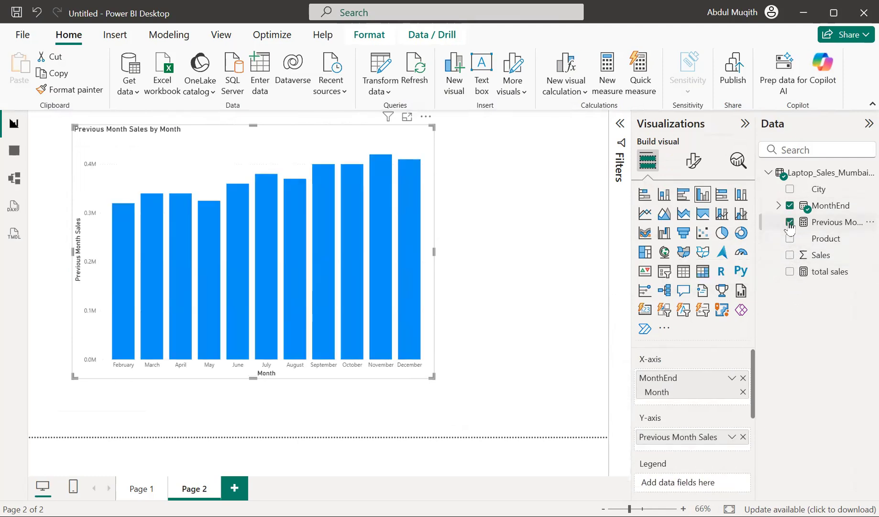
pyautogui.click(790, 271)
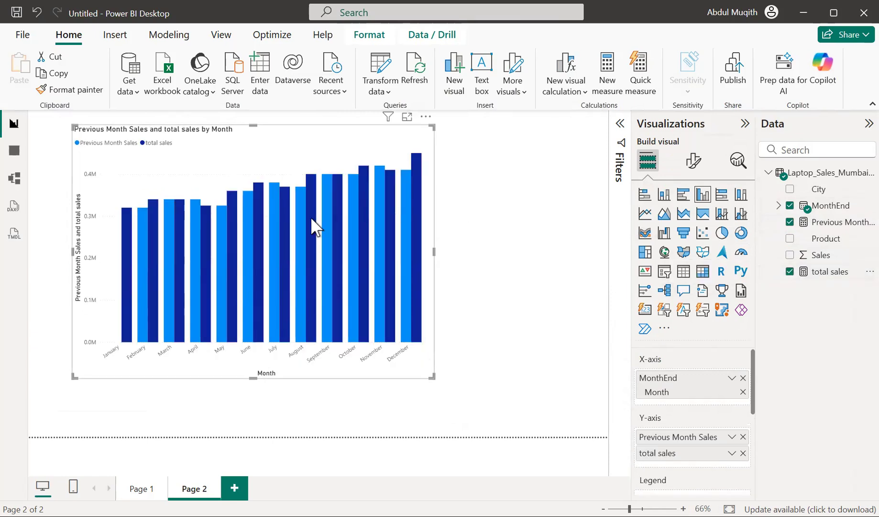
pyautogui.moveTo(433, 377); pyautogui.dragTo(548, 416)
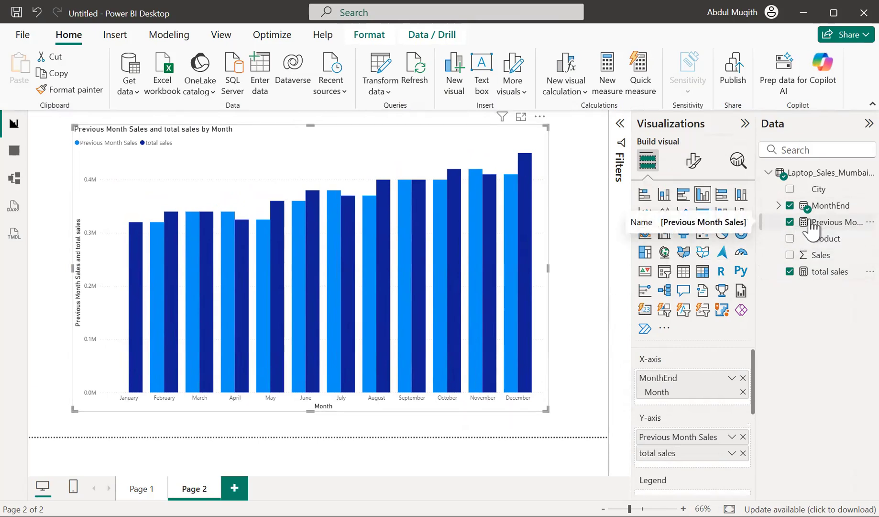
# - Move the chart slightly toward the centre of the page
pyautogui.moveTo(324, 149)
pyautogui.mouseDown()
pyautogui.moveTo(302, 150)
pyautogui.moveTo(324, 149)
pyautogui.mouseUp()
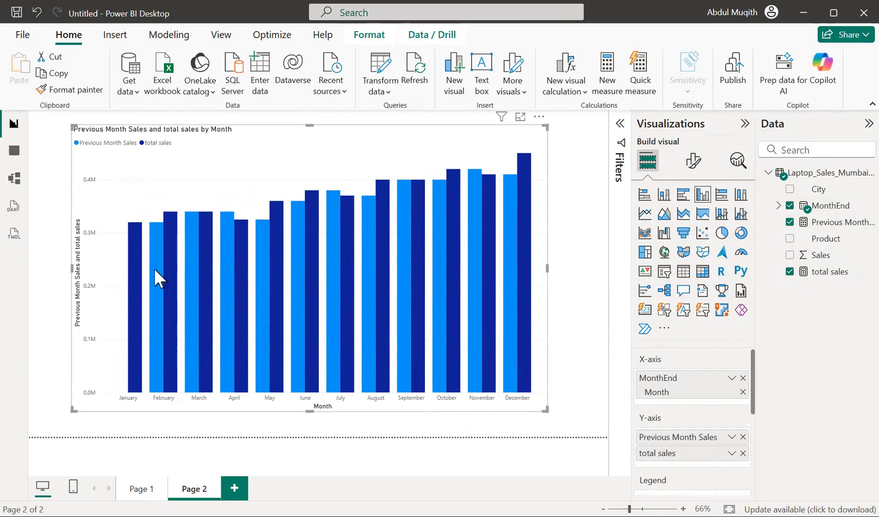
pyautogui.moveTo(188, 257)
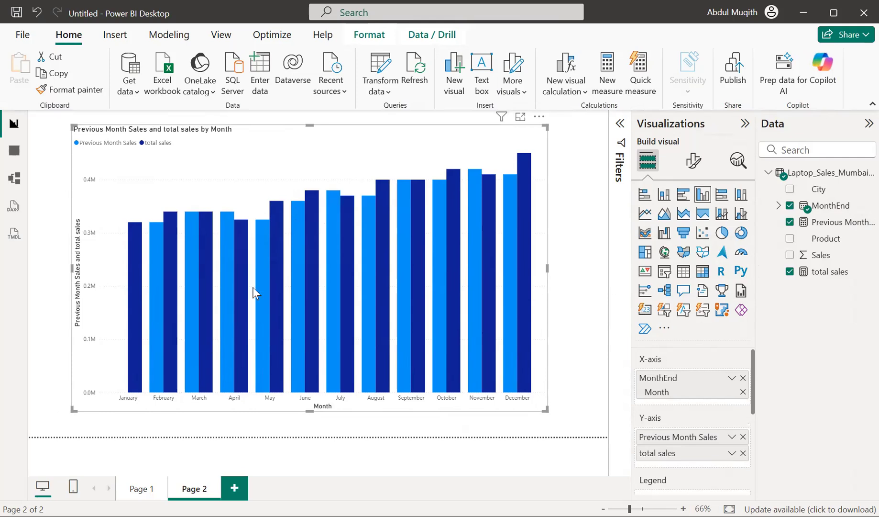
pyautogui.moveTo(384, 129); pyautogui.dragTo(405, 142)
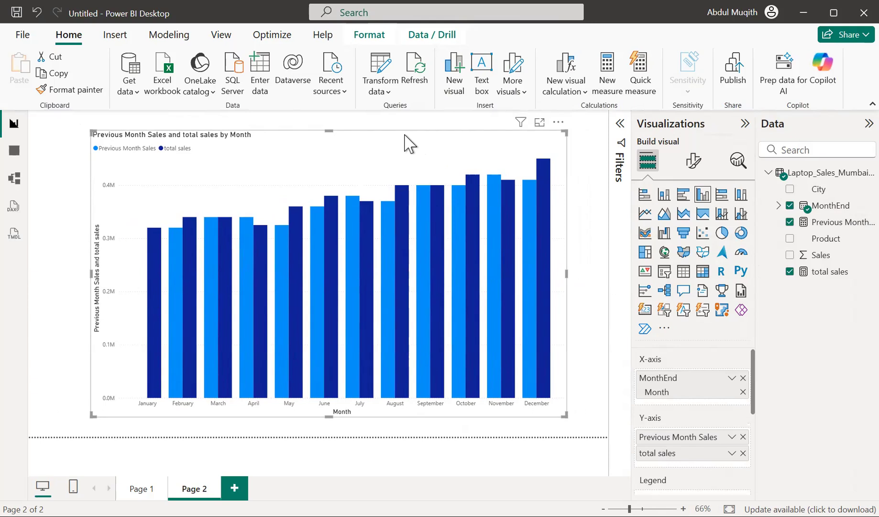
pyautogui.moveTo(404, 142); pyautogui.dragTo(401, 142)
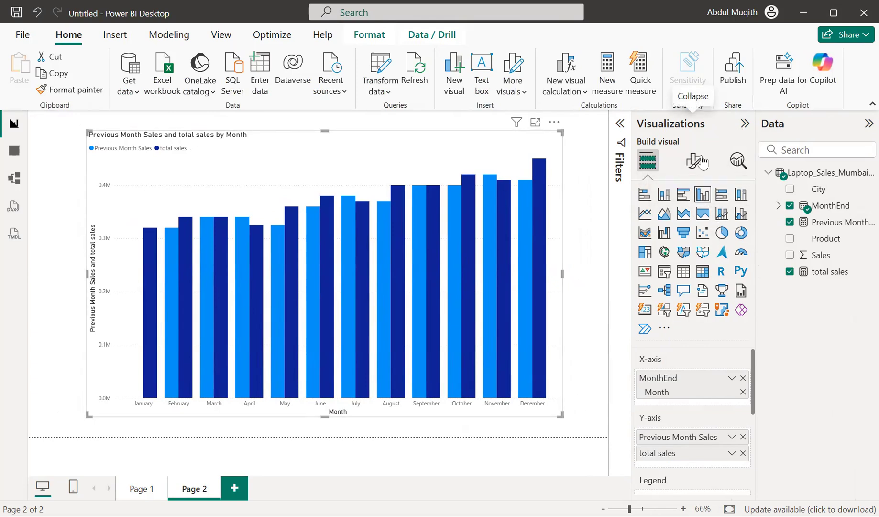
# - Convert the chart in turn to a clustered bar chart, a line chart and finally a stacked area chart
pyautogui.click(683, 195)
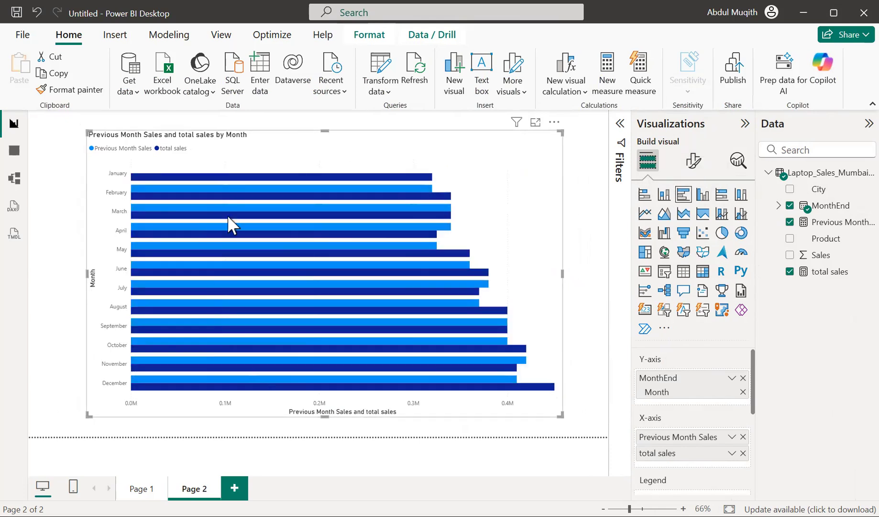
pyautogui.click(645, 213)
pyautogui.moveTo(507, 251)
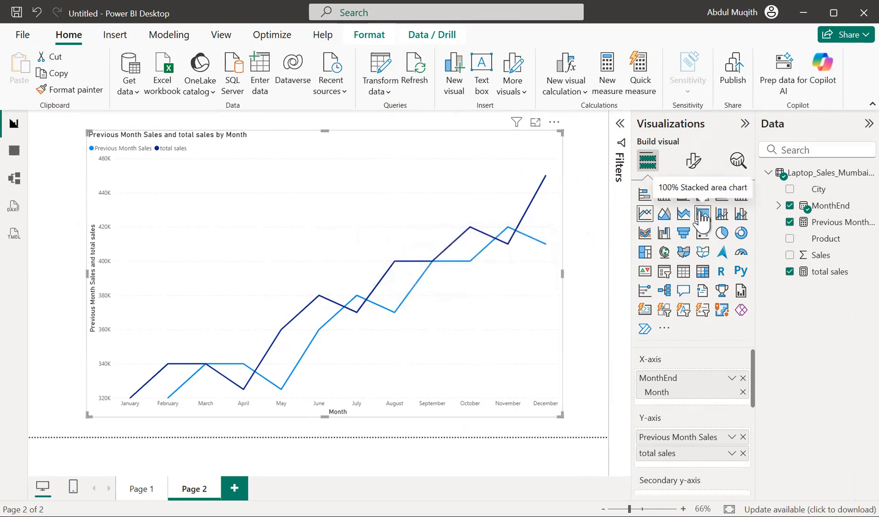
pyautogui.click(684, 216)
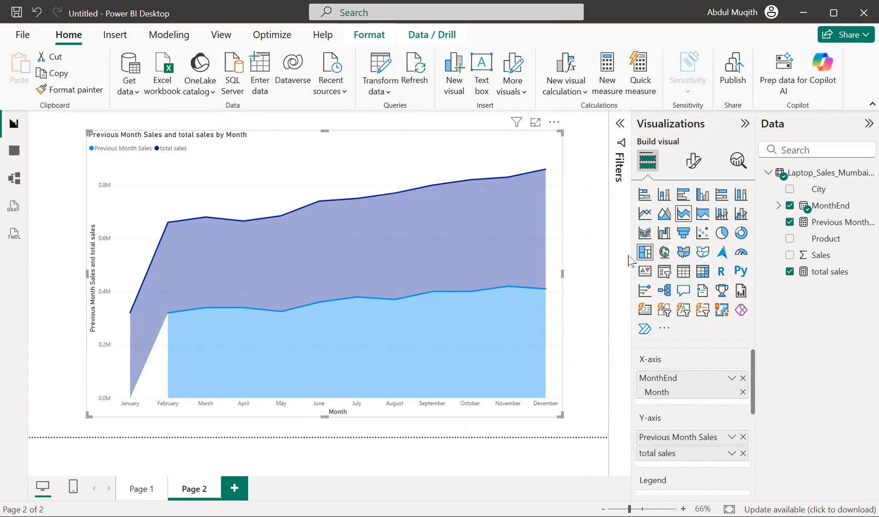
# - On Page 1, start a new measure in the laptop sales table named Monthly Trend, using SWITCH with TRUE() as its expression
pyautogui.click(141, 488)
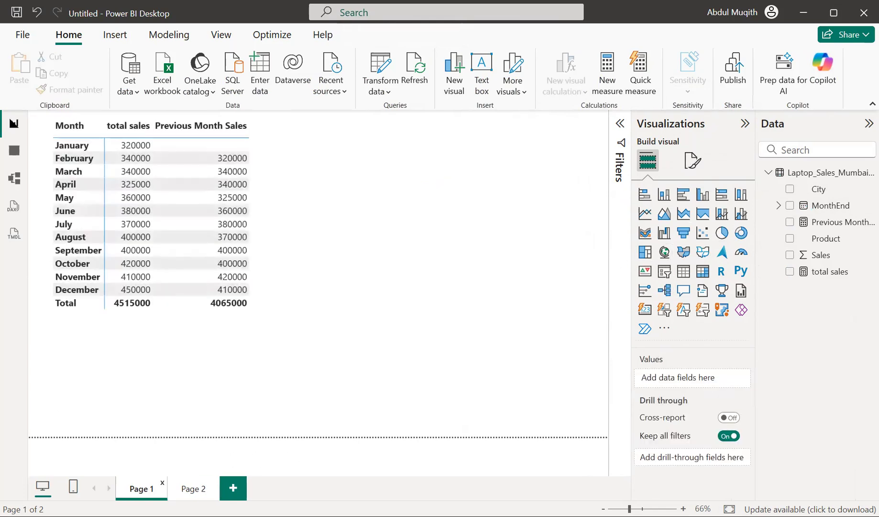
pyautogui.click(299, 166)
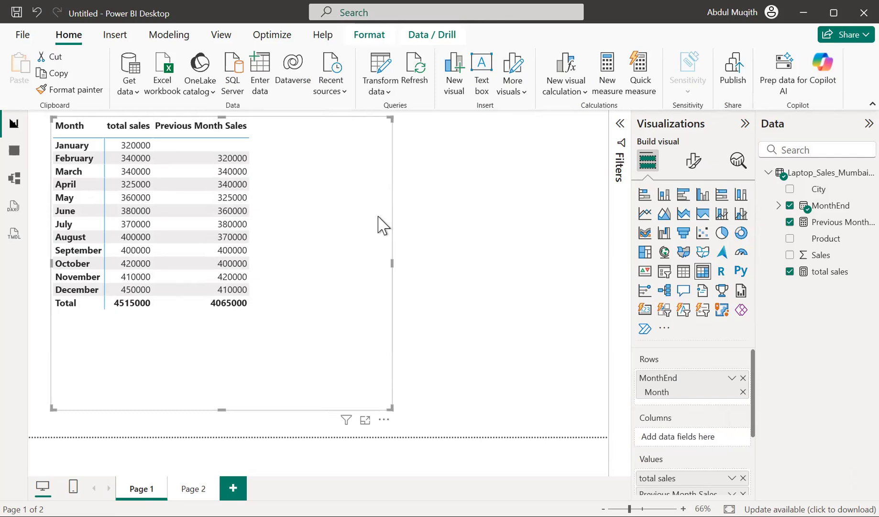
pyautogui.rightClick(769, 180)
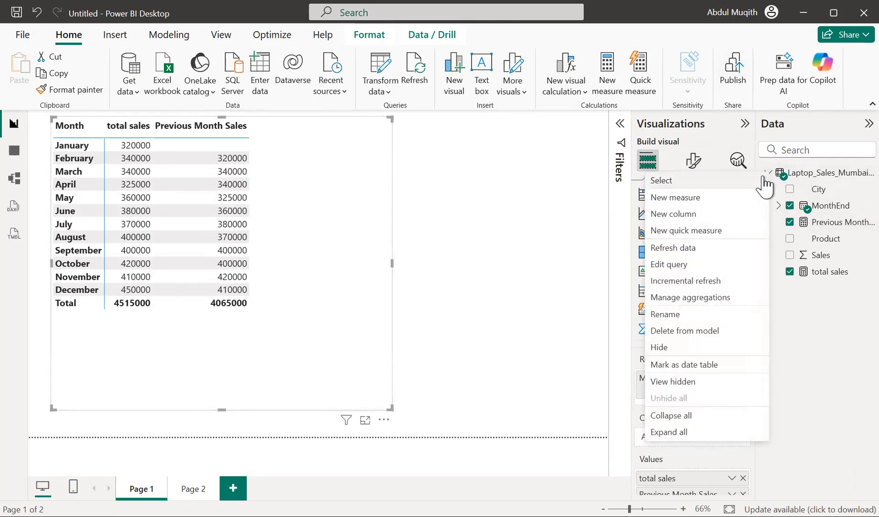
pyautogui.click(695, 198)
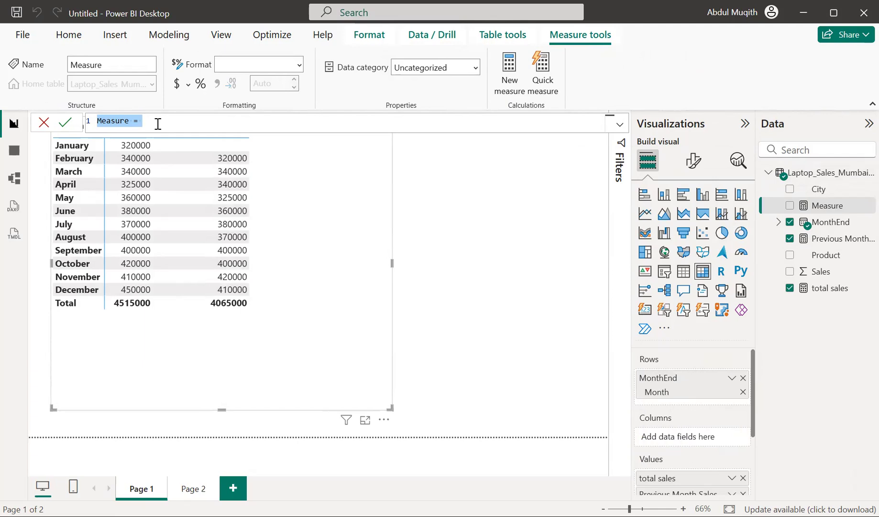
pyautogui.press('BackSpace')
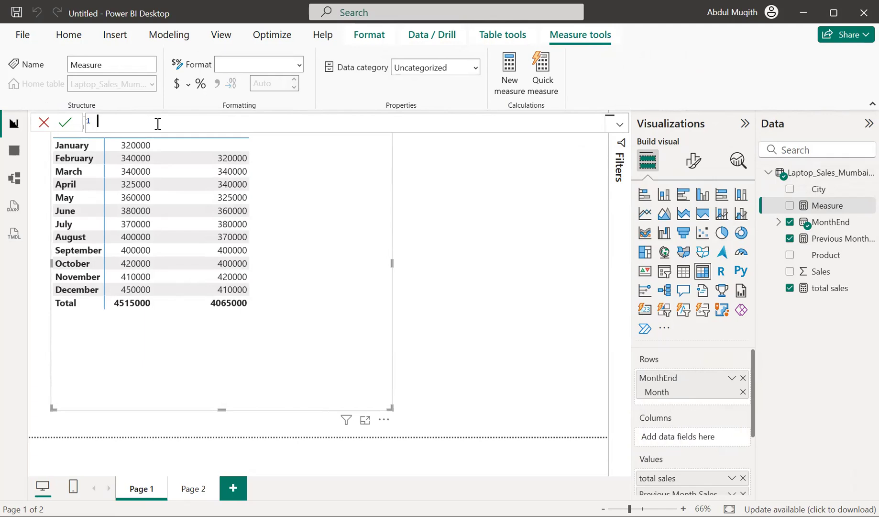
pyautogui.write('Monthly Trend = switch(')
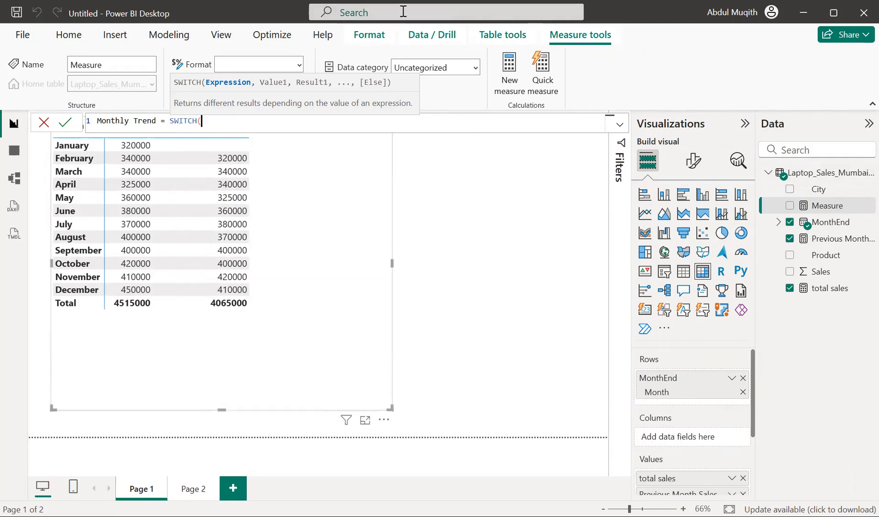
pyautogui.write('tu')
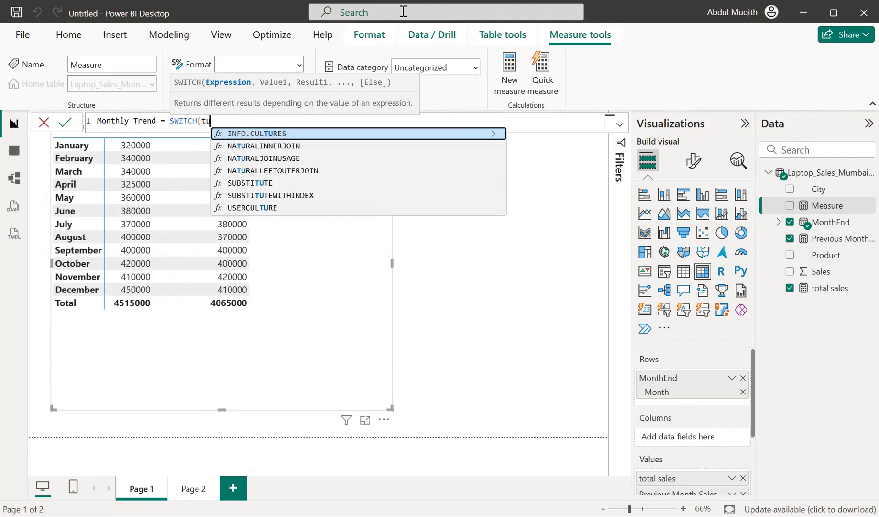
pyautogui.press('BackSpace')
pyautogui.press('BackSpace')
pyautogui.write('TRUE(),')
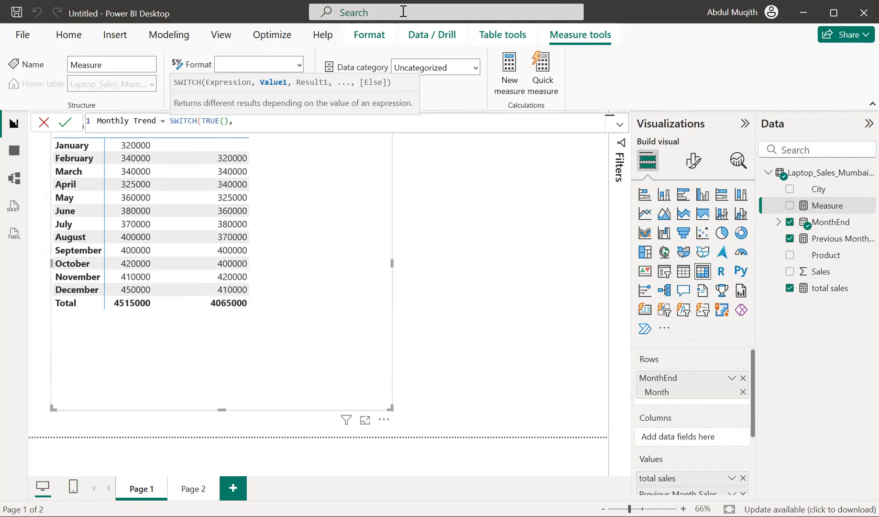
# - Add the first SWITCH condition [total sales]>[Previous Month Sales] with "▲" as its result
pyautogui.write('to')
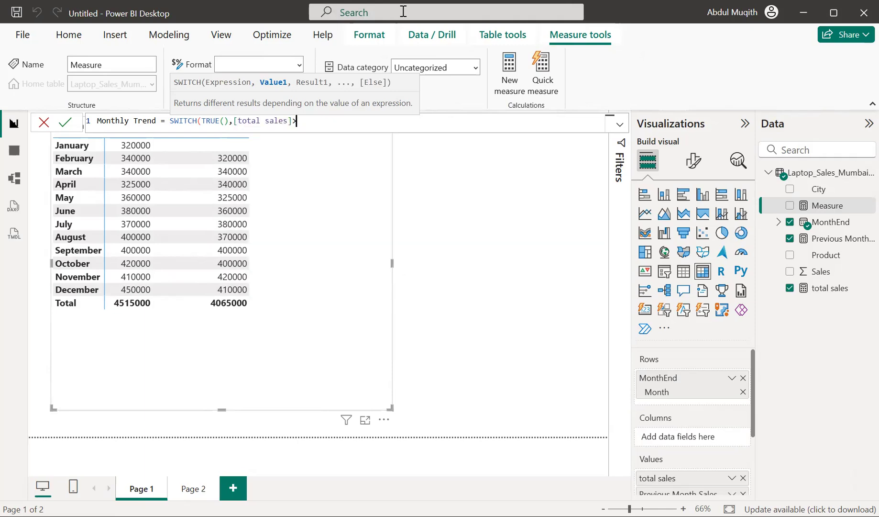
pyautogui.write('pre')
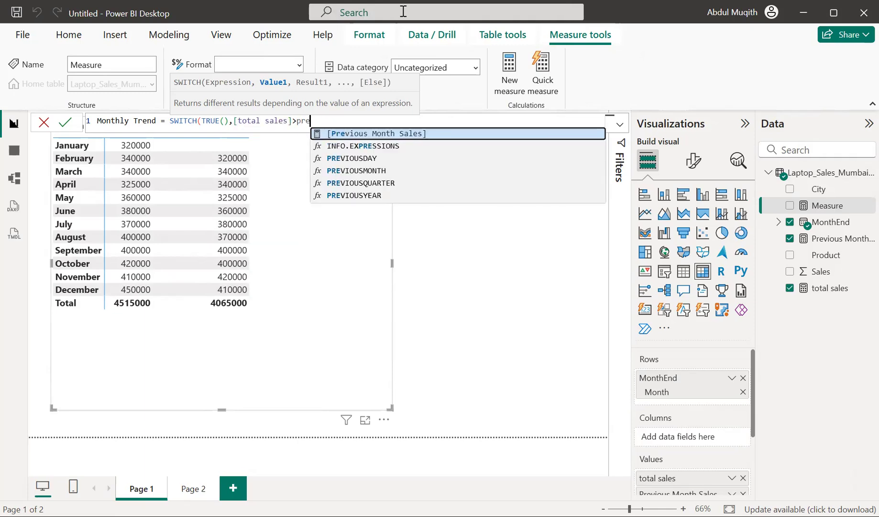
pyautogui.press('Tab')
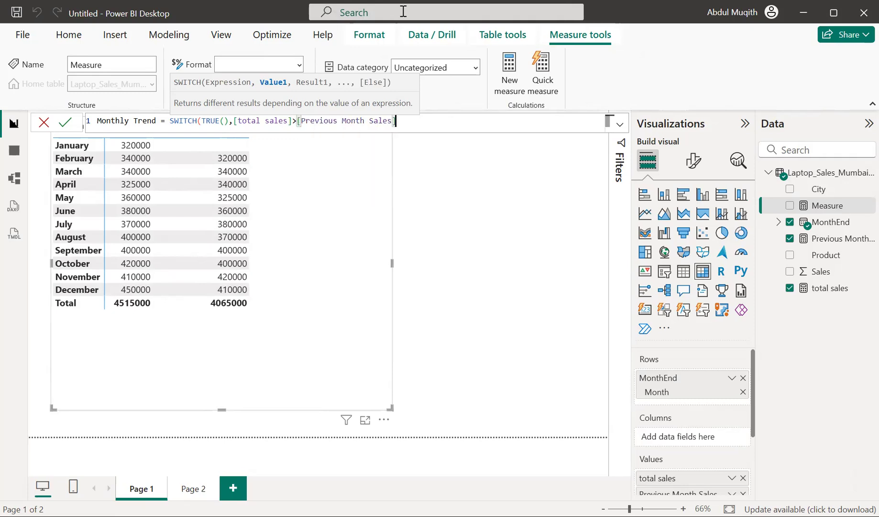
pyautogui.write(',"')
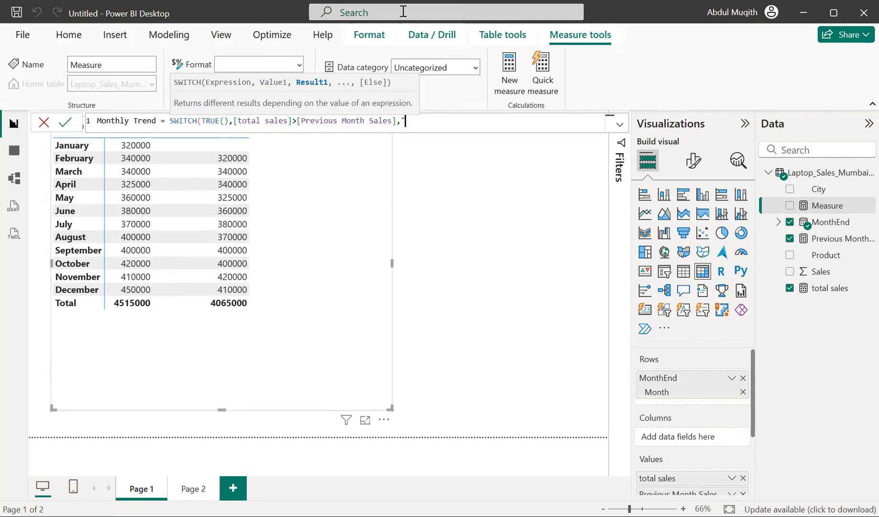
pyautogui.write('▲",')
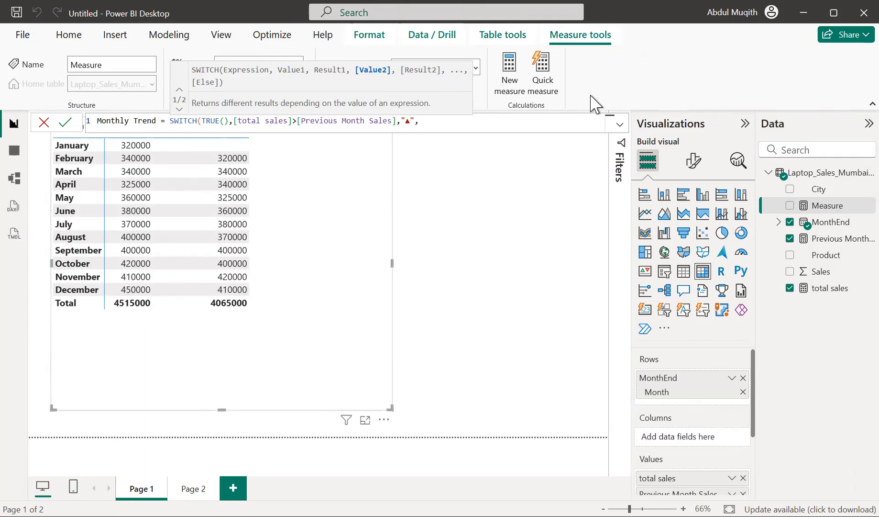
# - Add the second SWITCH condition [total sales]<[Previous Month Sales] with "▼" as its result
pyautogui.write('tot')
pyautogui.press('Tab')
pyautogui.write('<p')
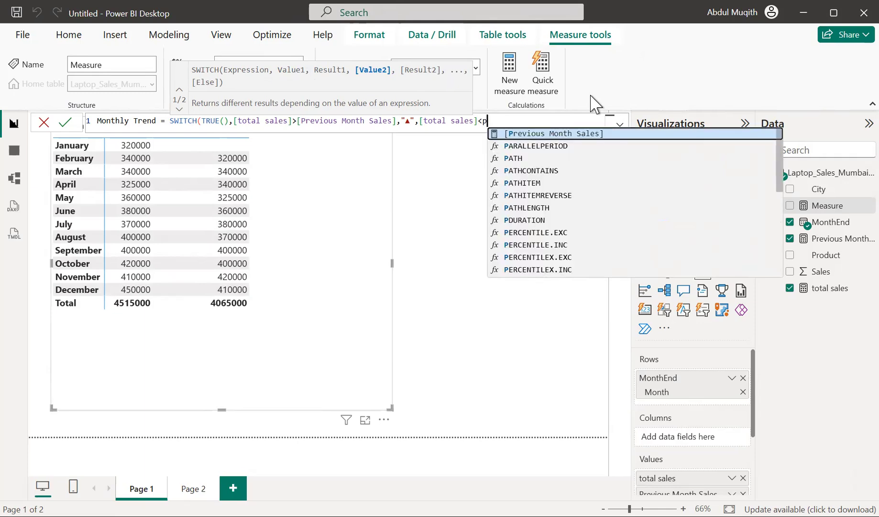
pyautogui.press('Tab')
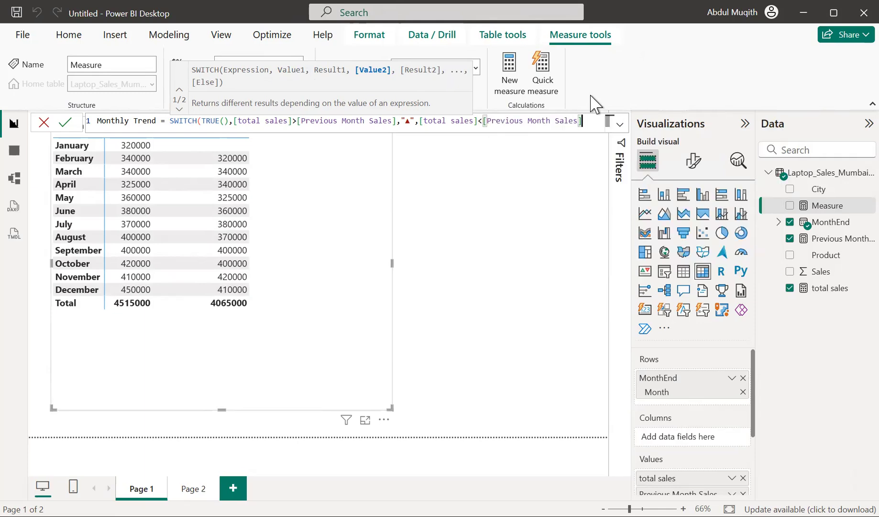
pyautogui.write(',"')
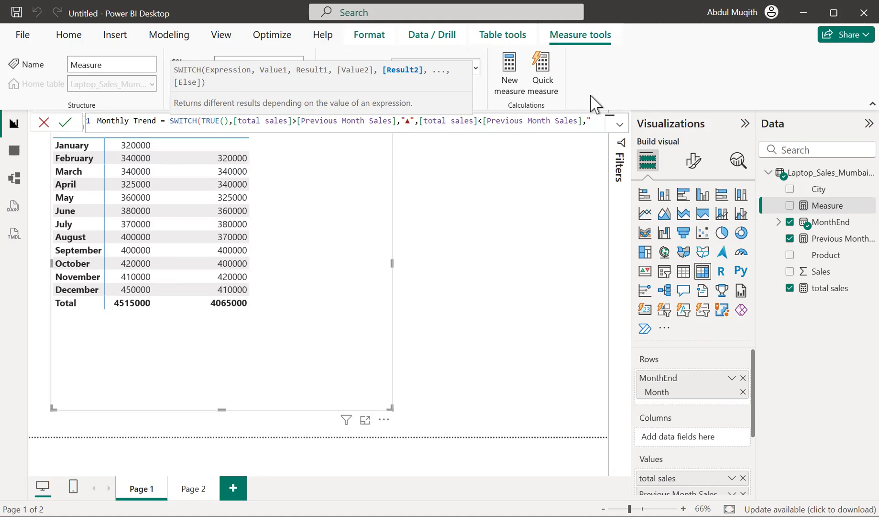
pyautogui.write('▼",')
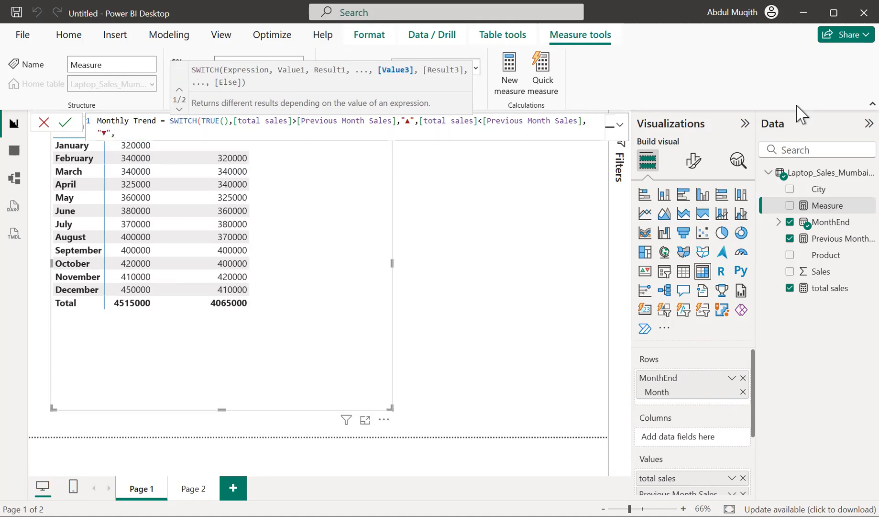
# - Set "▬" as the SWITCH fallback result, close the formula and commit the Monthly Trend measure
pyautogui.write('"')
pyautogui.write('•')
pyautogui.write('⇔')
pyautogui.write('▬')
pyautogui.press('BackSpace')
pyautogui.press('BackSpace')
pyautogui.press('BackSpace')
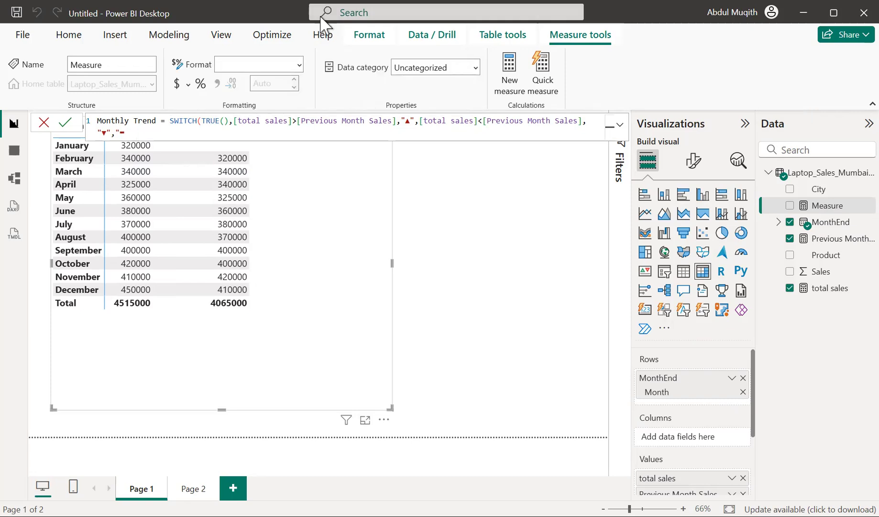
pyautogui.write('▬")')
pyautogui.press('Return')
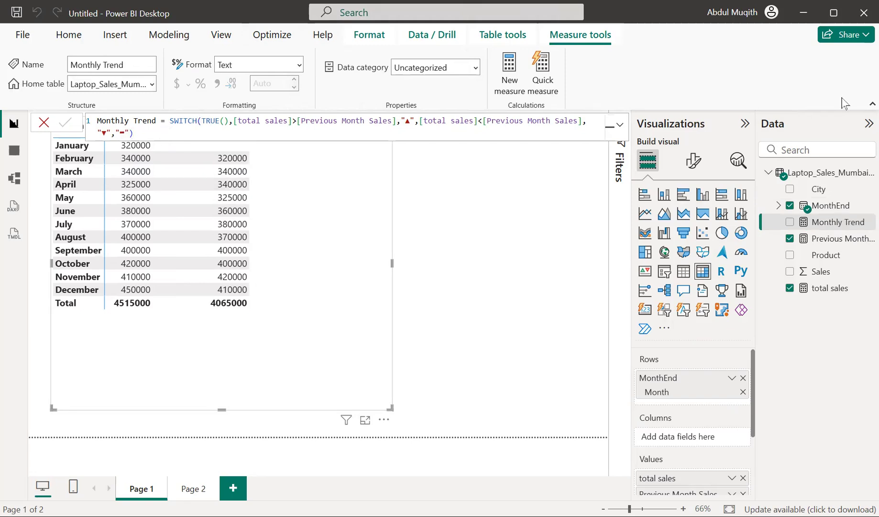
# - Add the Monthly Trend measure to the matrix and nudge the matrix slightly on the page
pyautogui.click(790, 222)
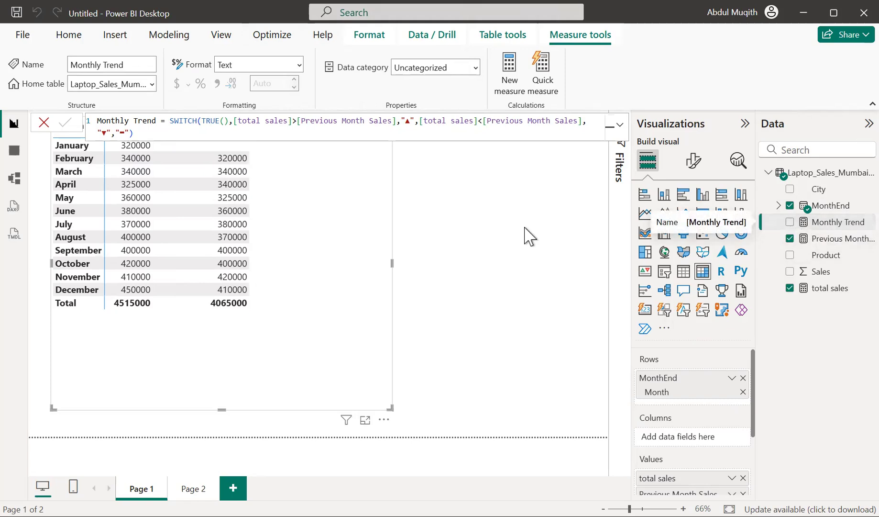
pyautogui.click(514, 215)
pyautogui.click(349, 229)
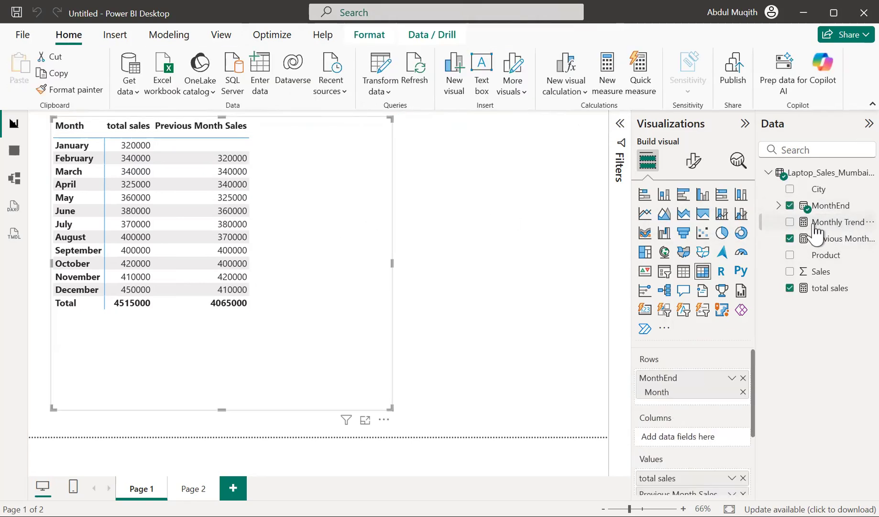
pyautogui.click(789, 222)
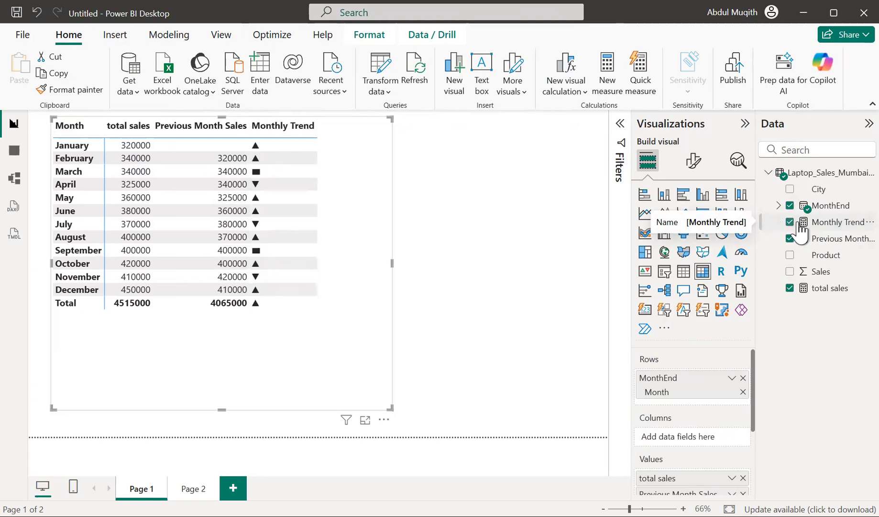
pyautogui.moveTo(349, 178)
pyautogui.mouseDown()
pyautogui.moveTo(383, 177)
pyautogui.moveTo(348, 175)
pyautogui.mouseUp()
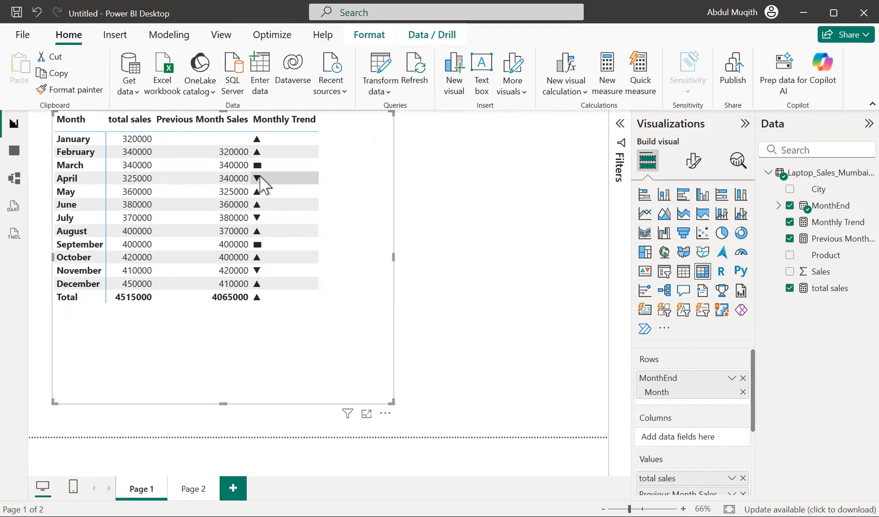
# - Set the font size of the matrix values to 20 and reposition the matrix on the page
pyautogui.moveTo(340, 197)
pyautogui.mouseDown()
pyautogui.moveTo(384, 204)
pyautogui.moveTo(355, 203)
pyautogui.mouseUp()
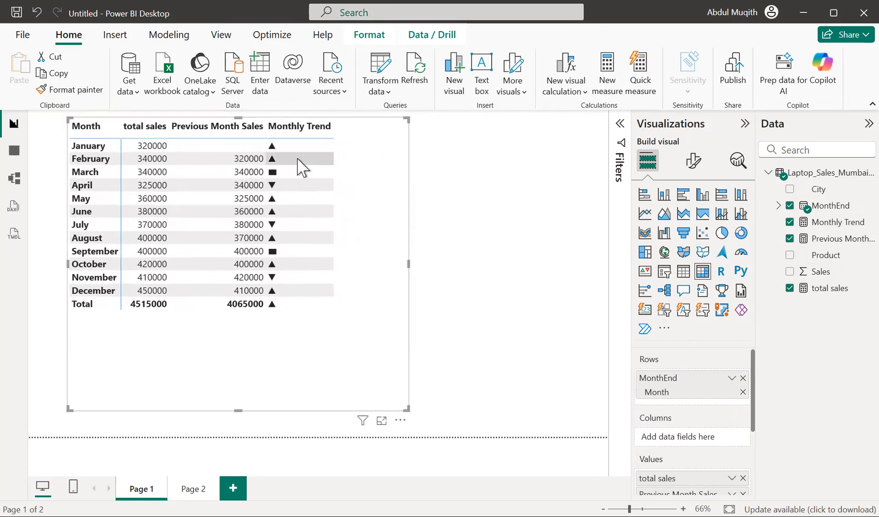
pyautogui.click(693, 161)
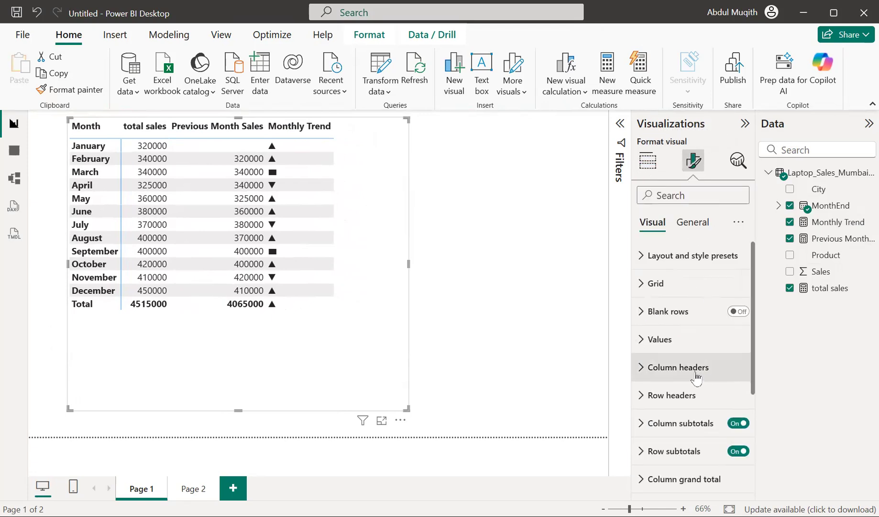
pyautogui.scroll(-3, 696, 378)
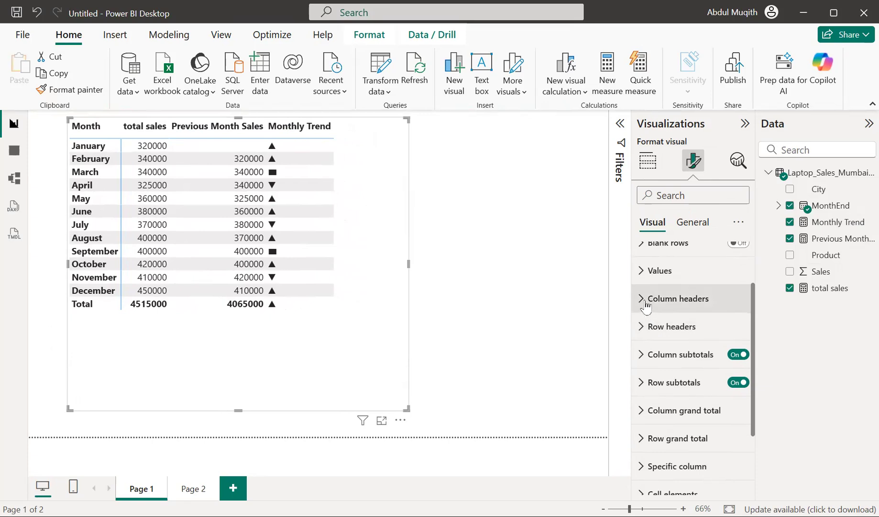
pyautogui.click(644, 272)
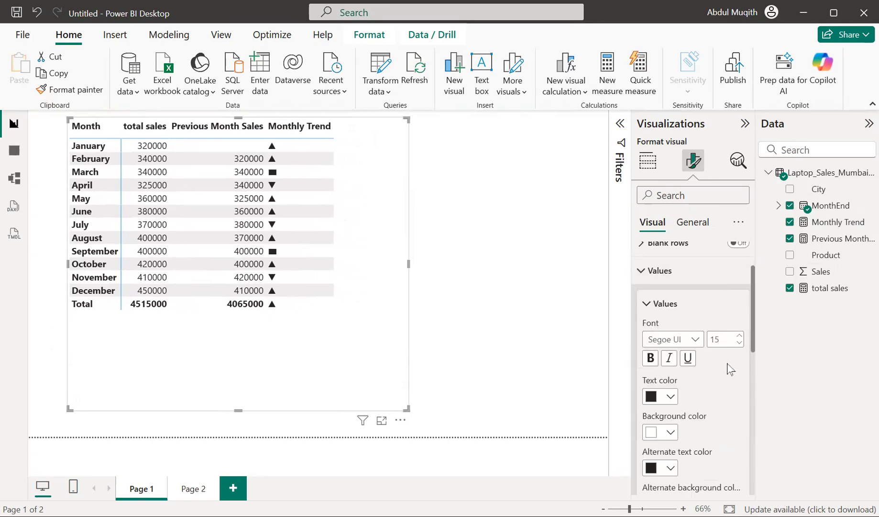
pyautogui.click(740, 337)
pyautogui.click(740, 338)
pyautogui.click(740, 337)
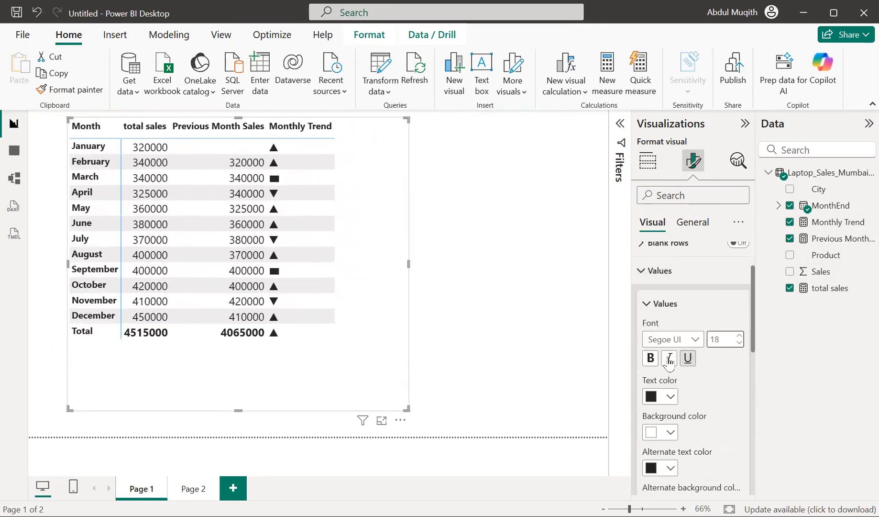
pyautogui.click(740, 335)
pyautogui.click(739, 335)
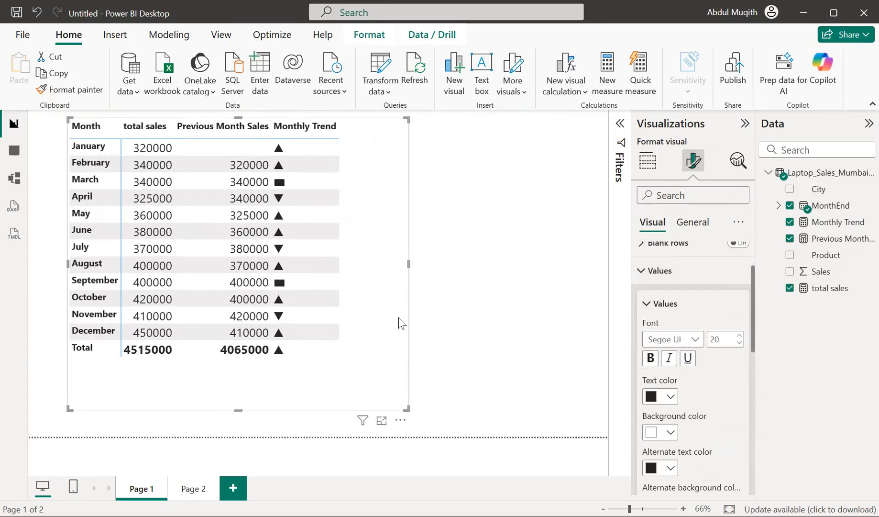
pyautogui.moveTo(402, 411); pyautogui.dragTo(458, 420)
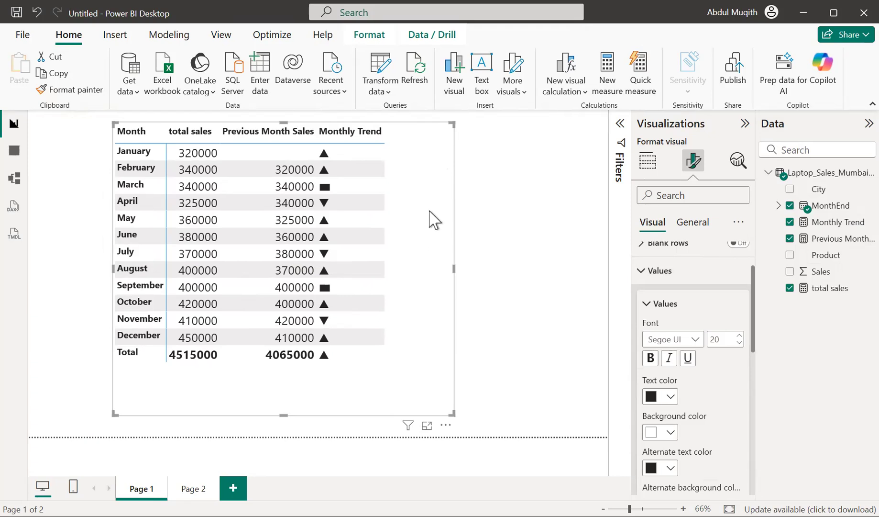
# - Copy the entire DAX formula of the Monthly Trend measure
pyautogui.rightClick(770, 176)
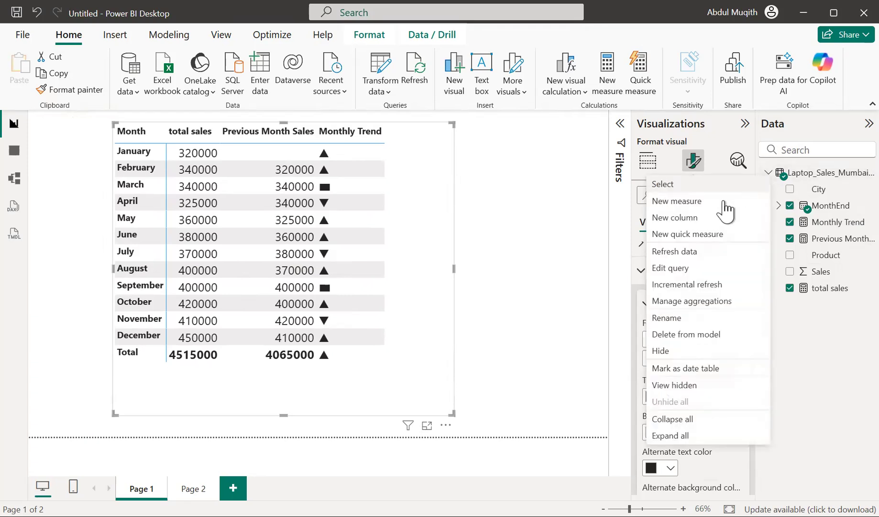
pyautogui.click(818, 336)
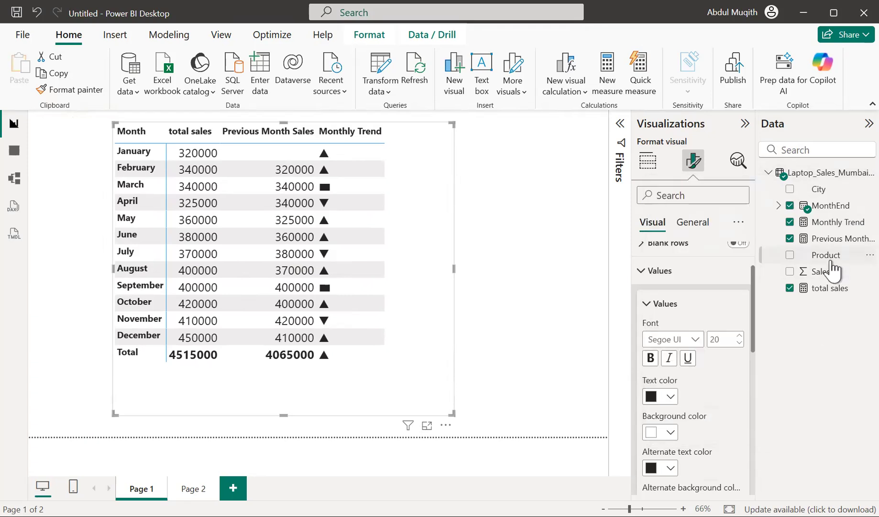
pyautogui.click(838, 225)
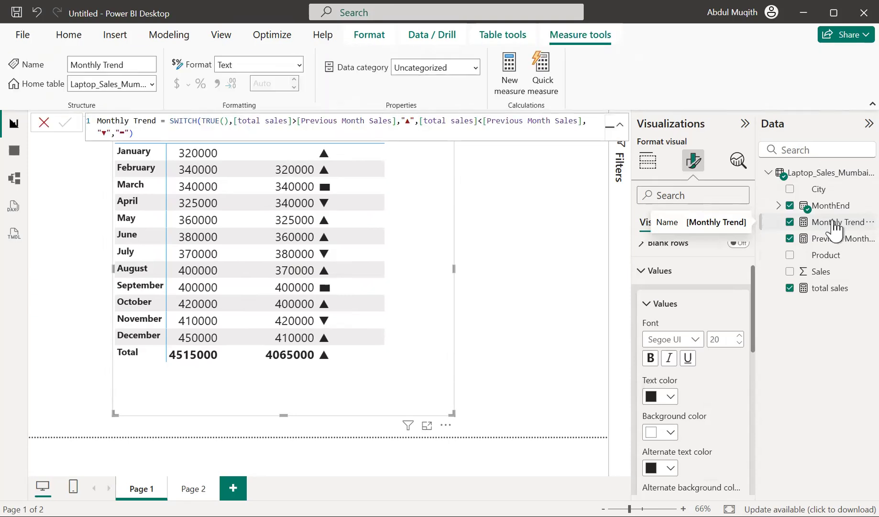
pyautogui.click(151, 131)
pyautogui.hotkey('ctrl', 'a')
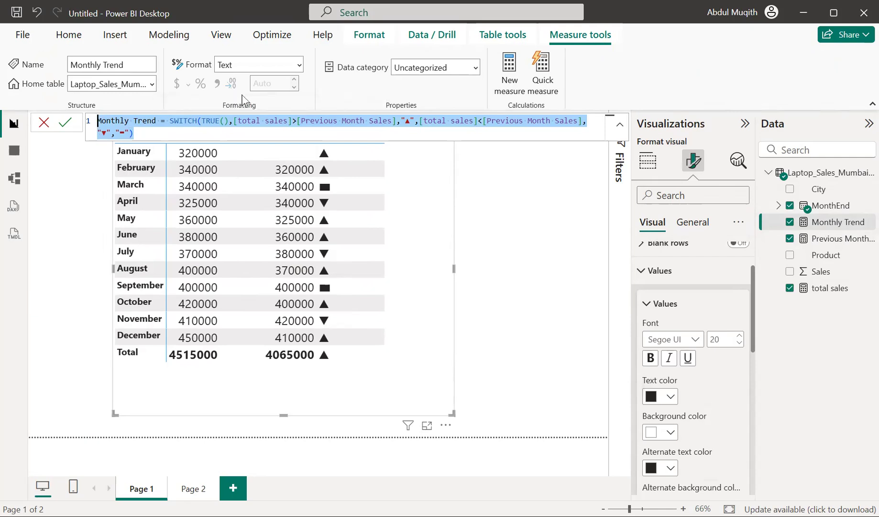
pyautogui.click(491, 268)
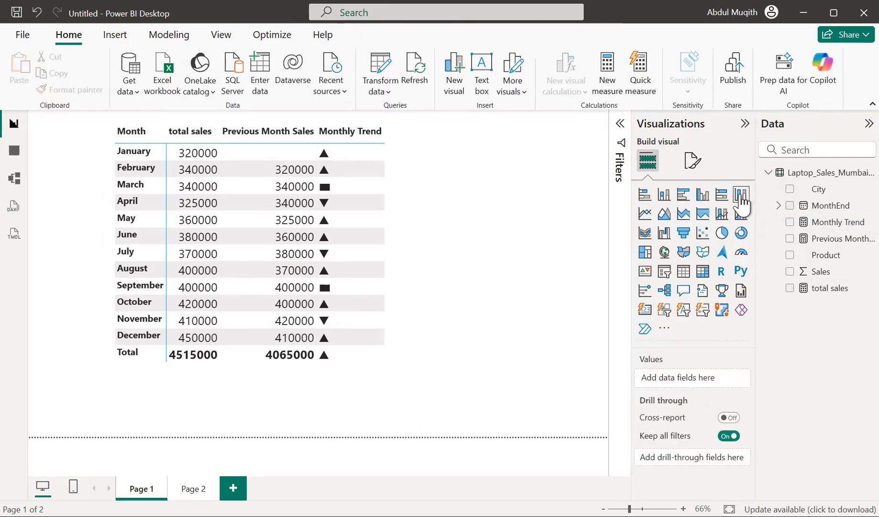
# - Create a new measure in the Mumbai laptop sales table
pyautogui.rightClick(775, 173)
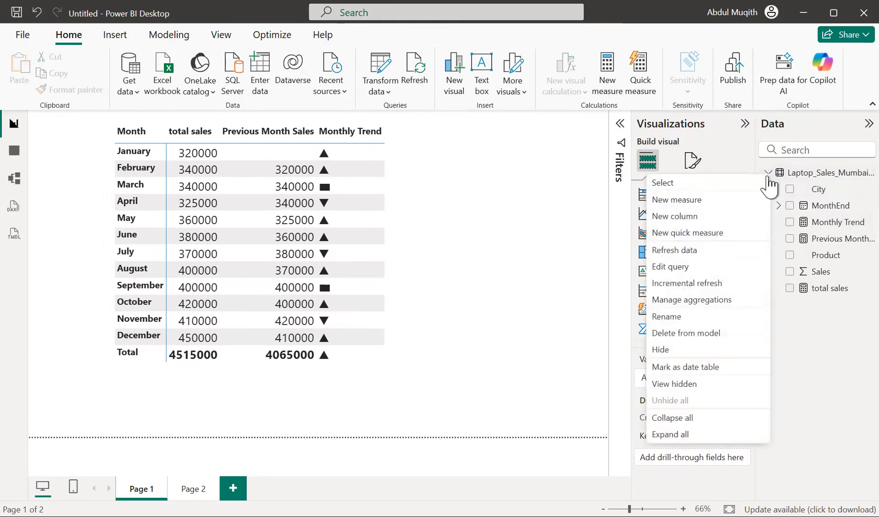
pyautogui.click(717, 200)
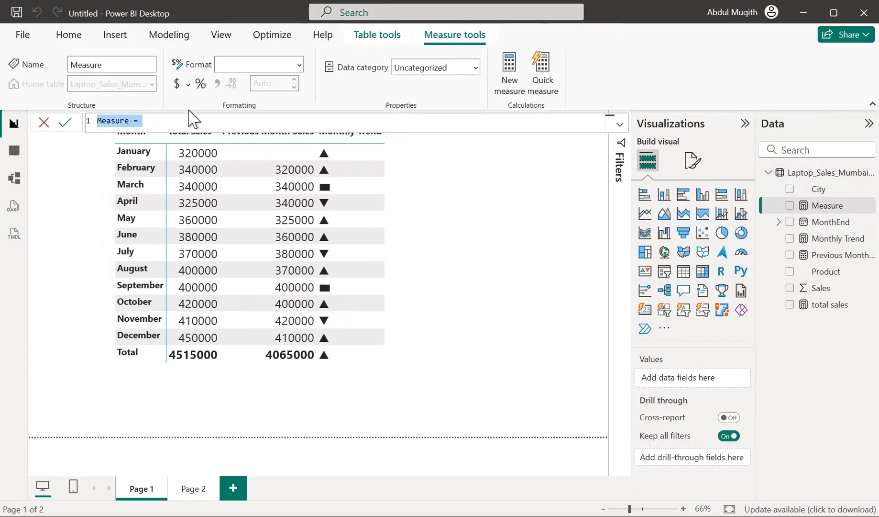
pyautogui.write('Tr')
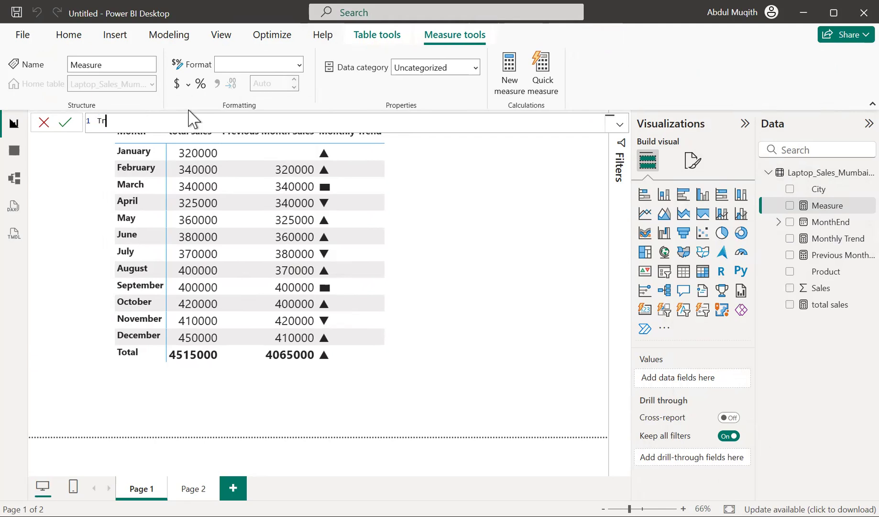
pyautogui.write('end Color =')
pyautogui.press('BackSpace')
pyautogui.press('BackSpace')
pyautogui.press('BackSpace')
pyautogui.press('BackSpace')
pyautogui.press('BackSpace')
pyautogui.press('BackSpace')
pyautogui.press('BackSpace')
pyautogui.press('BackSpace')
pyautogui.press('BackSpace')
pyautogui.press('BackSpace')
pyautogui.press('BackSpace')
pyautogui.press('BackSpace')
pyautogui.press('BackSpace')
# - Paste the Monthly Trend formula into the new measure and rename the measure Trend Color
pyautogui.write('Monthly Trend = SWITCH(TRUE(),[total sales]>[Previous Month Sales],"▲",[total sales]<[Previous Month Sales],"▼","▬")')
pyautogui.moveTo(157, 120); pyautogui.dragTo(97, 119)
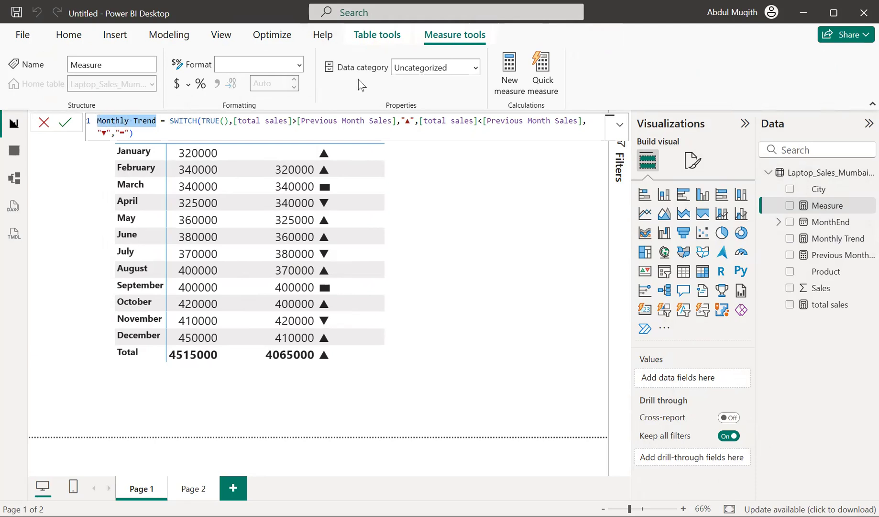
pyautogui.write('Tren')
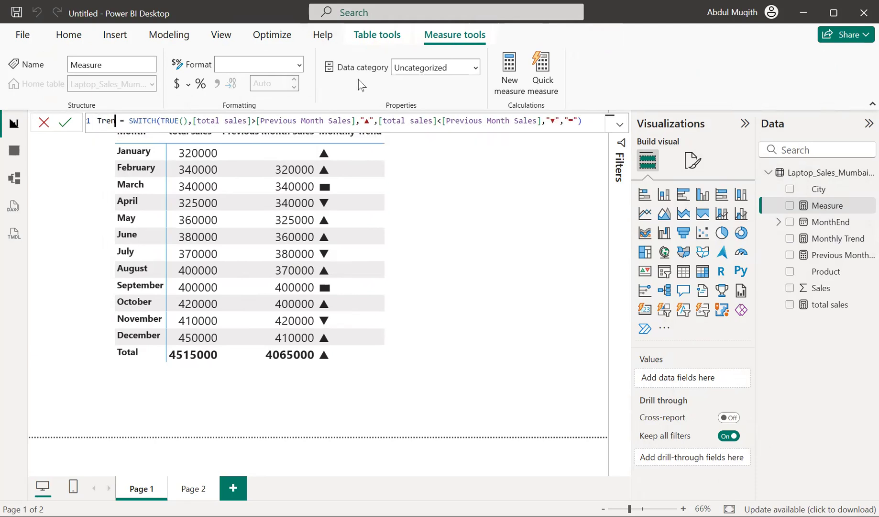
pyautogui.write('d Color')
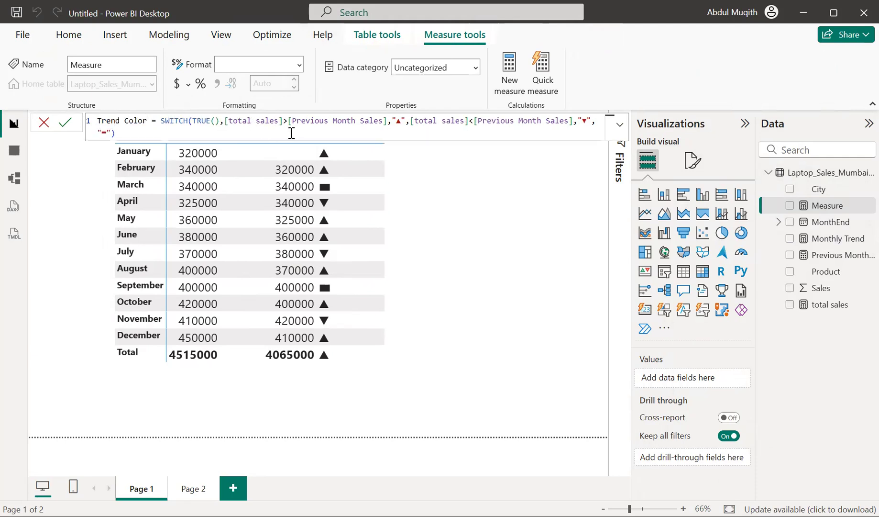
# - Remove the "▲" result from the first SWITCH condition of Trend Color and commit the measure
pyautogui.click(405, 122)
pyautogui.hotkey('shift', 'Left')
pyautogui.hotkey('shift', 'Left')
pyautogui.hotkey('shift', 'Left')
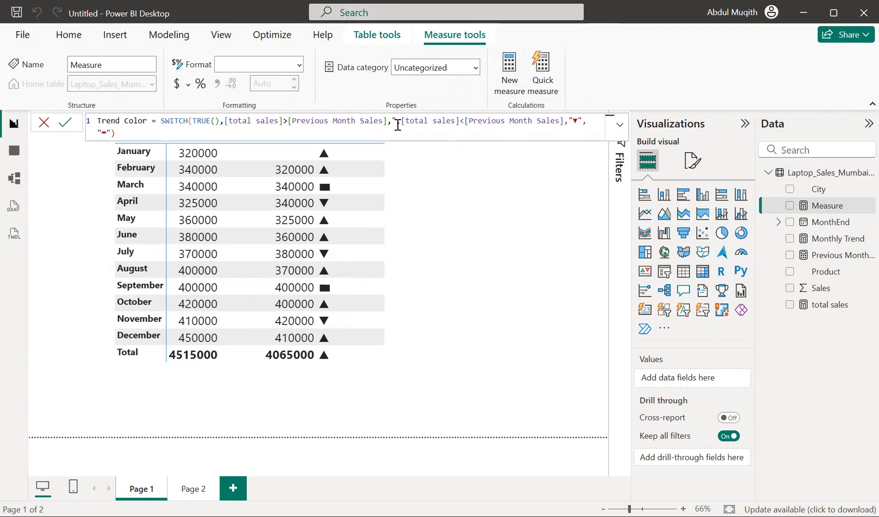
pyautogui.press('Return')
pyautogui.click(564, 294)
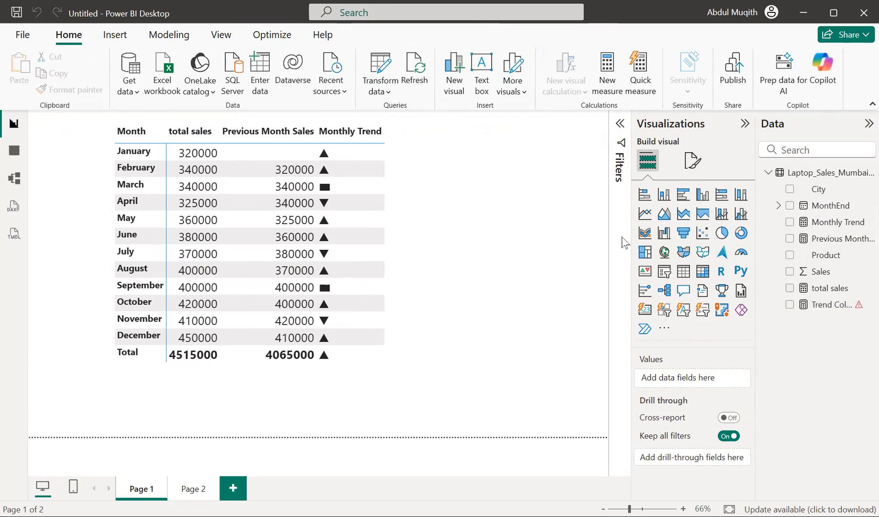
# - Set the page's canvas background color to the custom green #009520
pyautogui.click(696, 167)
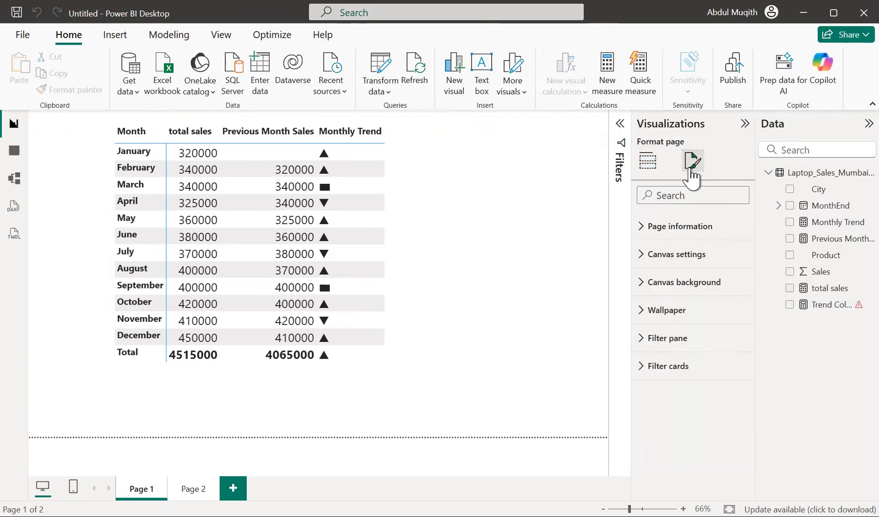
pyautogui.click(647, 287)
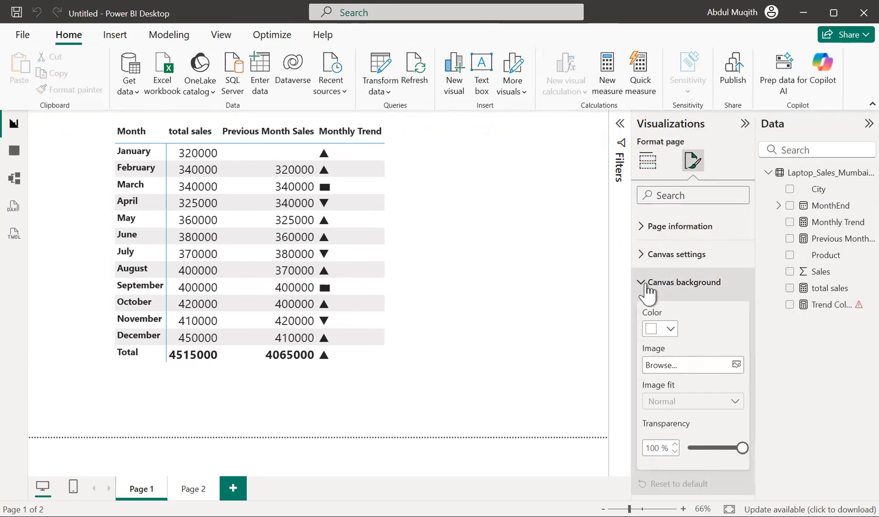
pyautogui.scroll(-1, 684, 299)
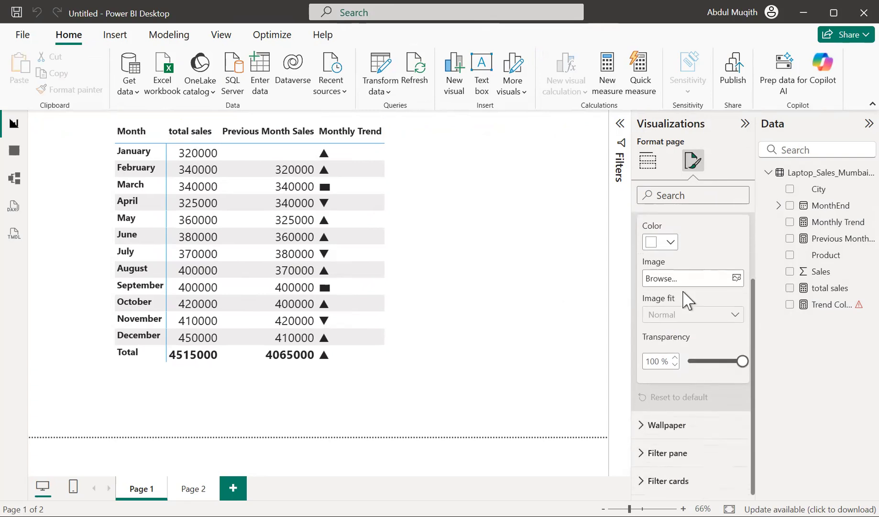
pyautogui.click(672, 243)
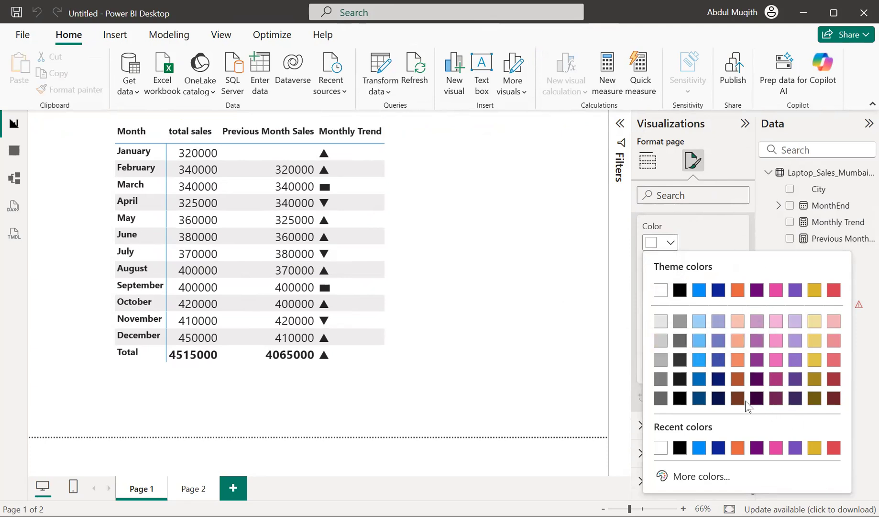
pyautogui.click(693, 476)
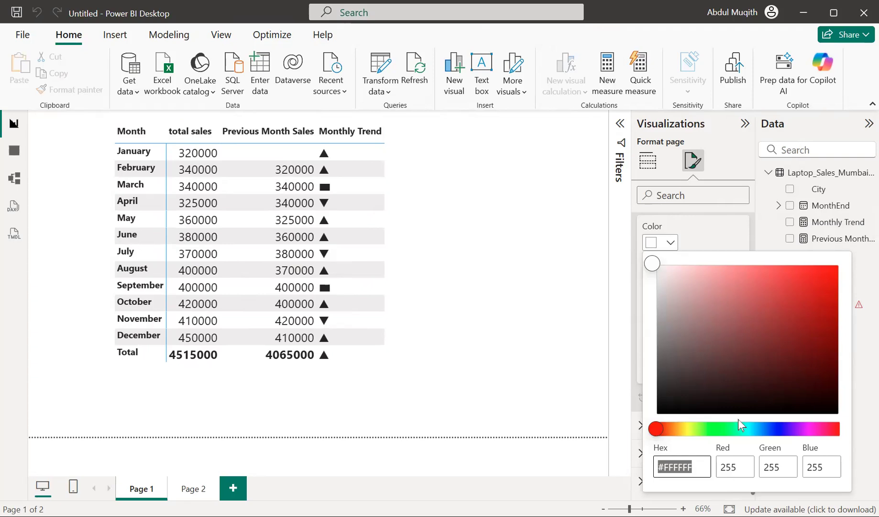
pyautogui.moveTo(741, 428); pyautogui.dragTo(717, 430)
pyautogui.click(831, 342)
pyautogui.click(834, 325)
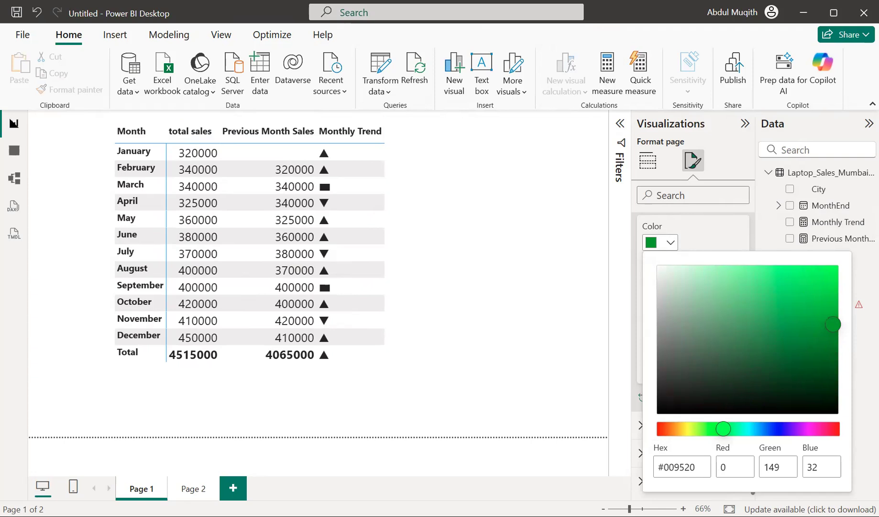
# - Copy the hex code #009520 of the green canvas background color and close the color picker
pyautogui.moveTo(704, 467); pyautogui.dragTo(659, 465)
pyautogui.click(692, 466)
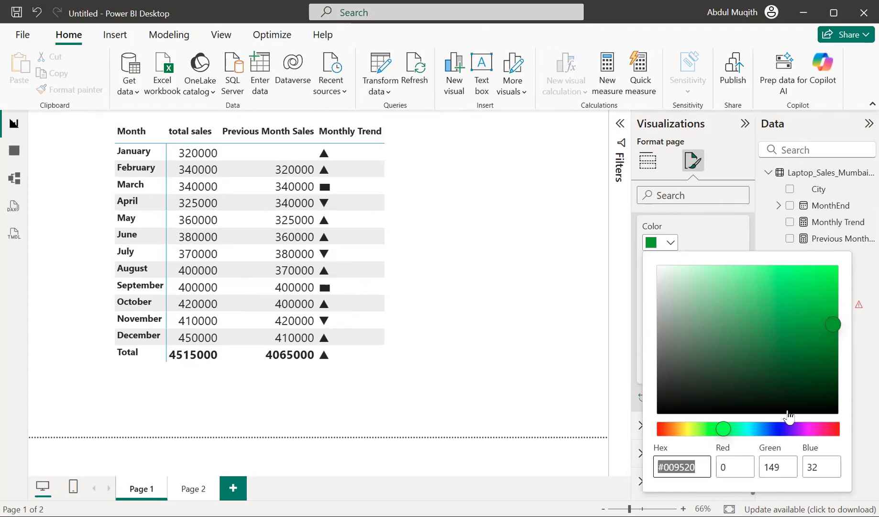
pyautogui.click(704, 467)
pyautogui.moveTo(704, 466); pyautogui.dragTo(645, 471)
pyautogui.hotkey('ctrl', 'c')
pyautogui.click(579, 199)
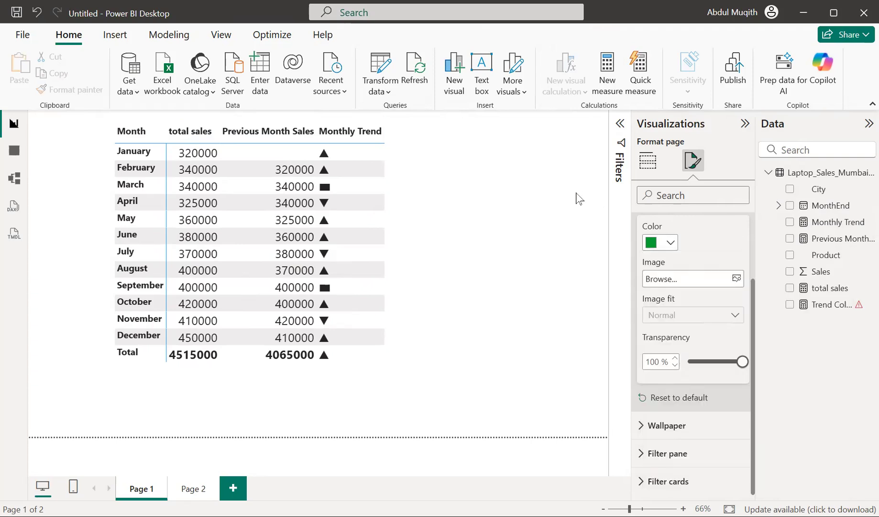
# - Enter "#009520" as the result of the first SWITCH condition in the Trend Color measure
pyautogui.click(839, 303)
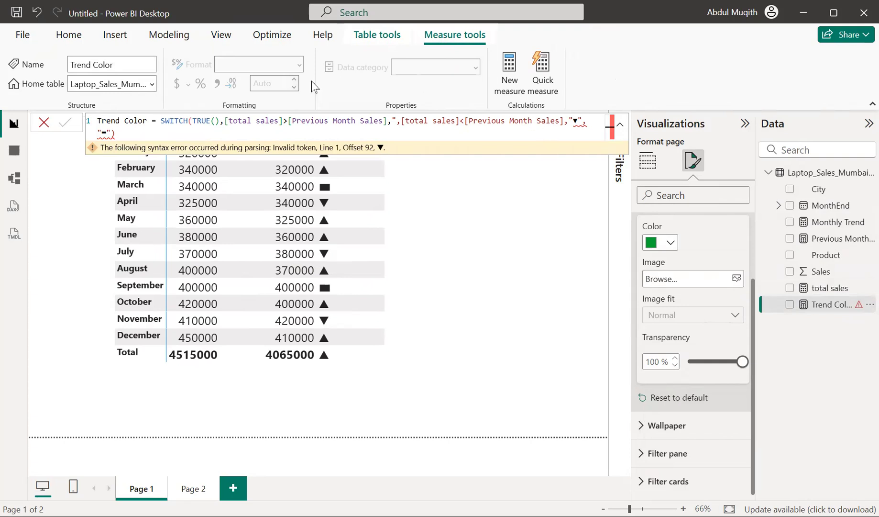
pyautogui.click(398, 120)
pyautogui.hotkey('ctrl', 'v')
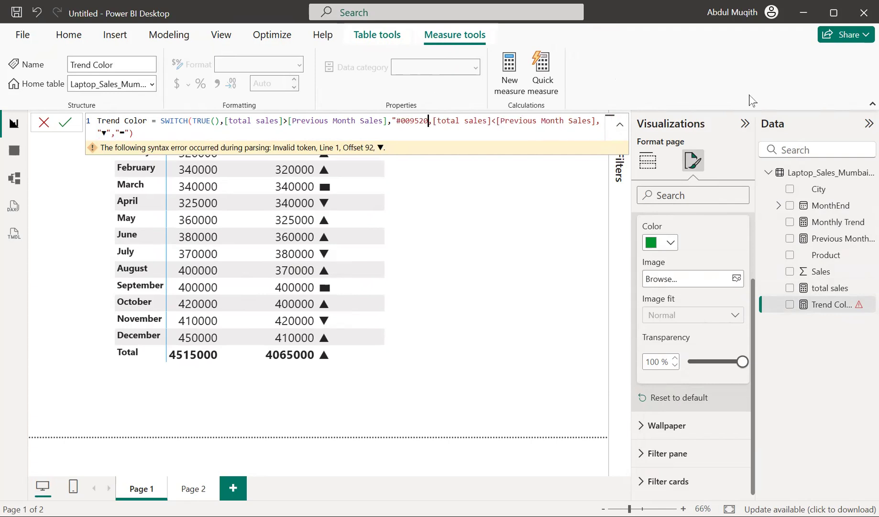
pyautogui.write('"')
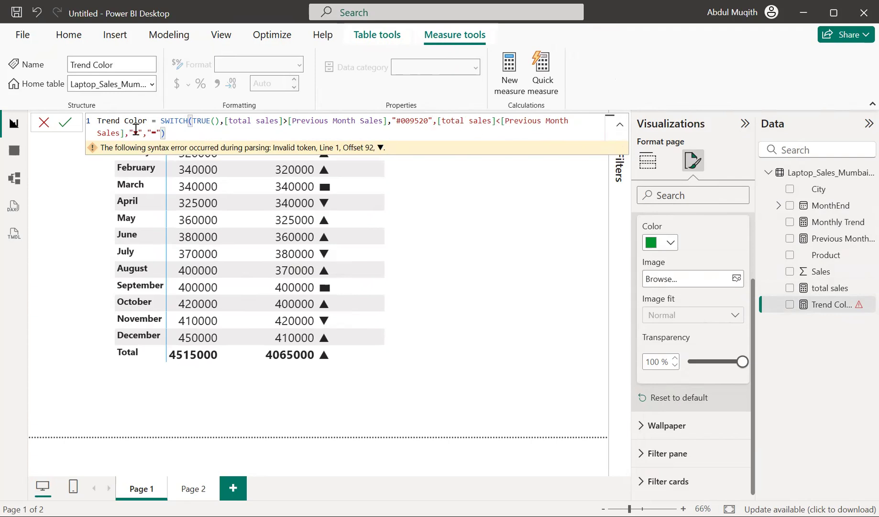
# - Set the page's canvas background color to the custom dark red #950000 and copy its hex code
pyautogui.click(673, 244)
pyautogui.click(672, 243)
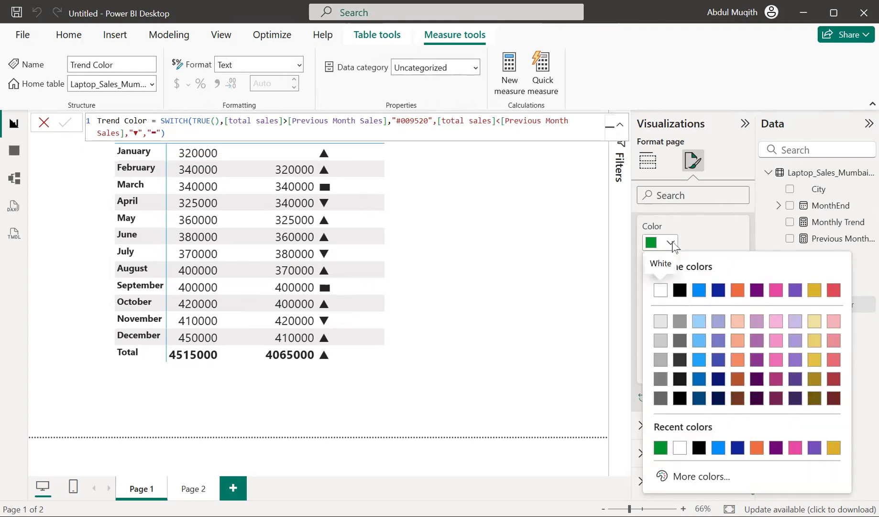
pyautogui.click(701, 476)
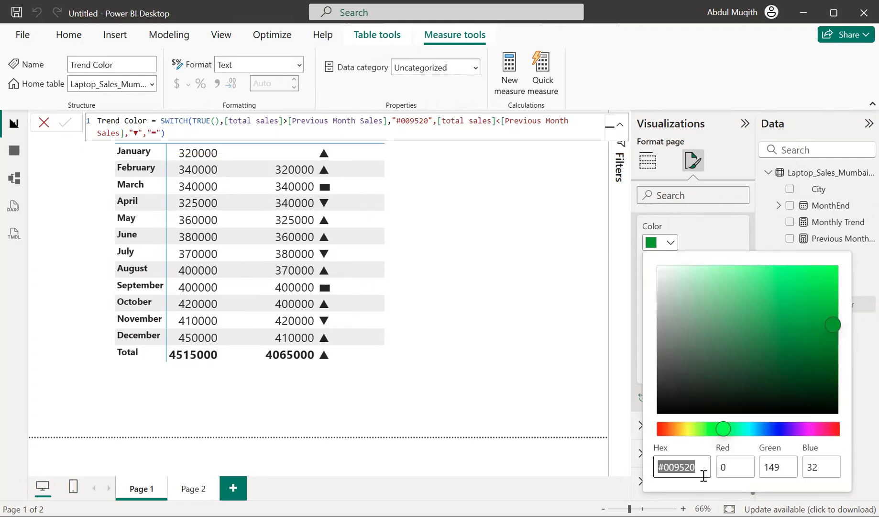
pyautogui.click(840, 428)
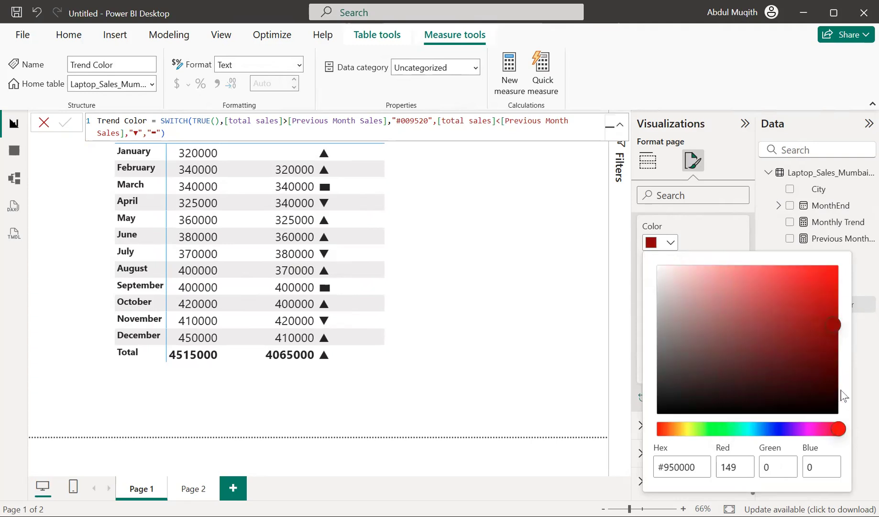
pyautogui.doubleClick(687, 467)
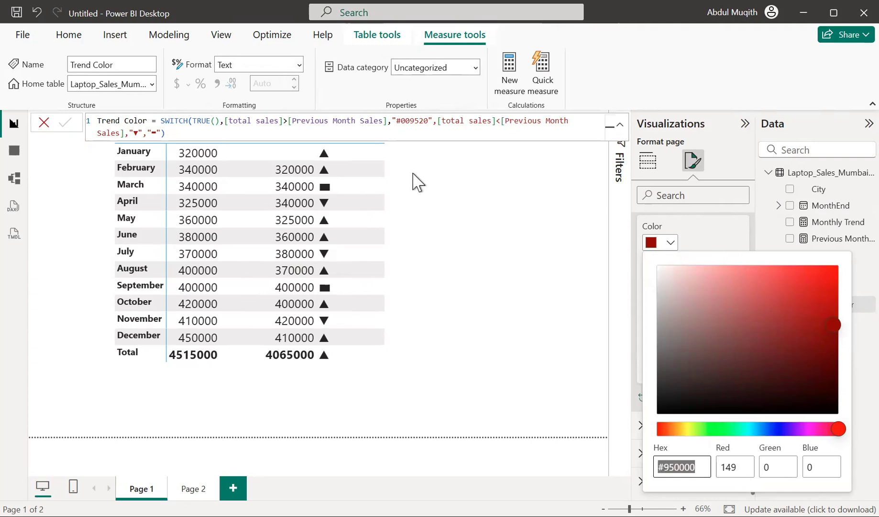
# - Replace the "▼" result in the Trend Color measure with "#950000" and clear the symbol from the final fallback result
pyautogui.click(140, 133)
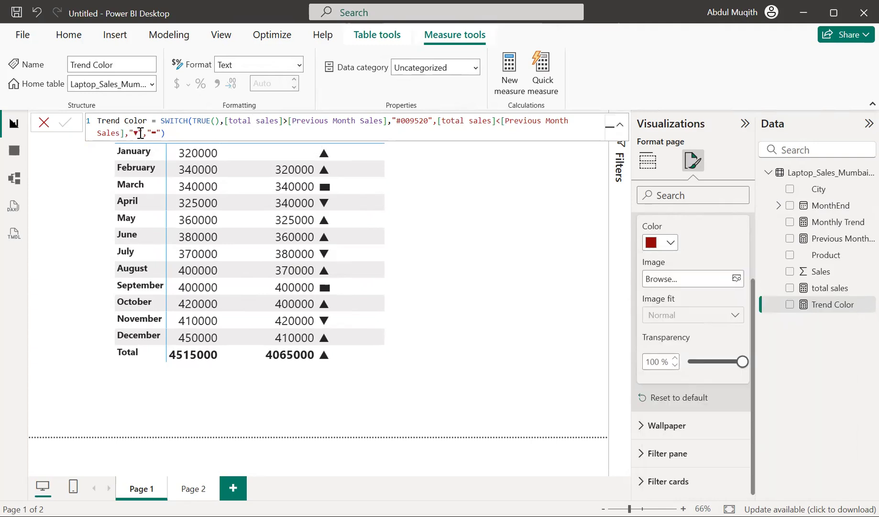
pyautogui.moveTo(140, 133); pyautogui.dragTo(133, 133)
pyautogui.write('#950000')
pyautogui.moveTo(179, 133); pyautogui.dragTo(185, 133)
pyautogui.press('BackSpace')
# - Set the page's canvas background color to the custom amber #F3B805 and copy its hex code
pyautogui.click(672, 244)
pyautogui.click(672, 243)
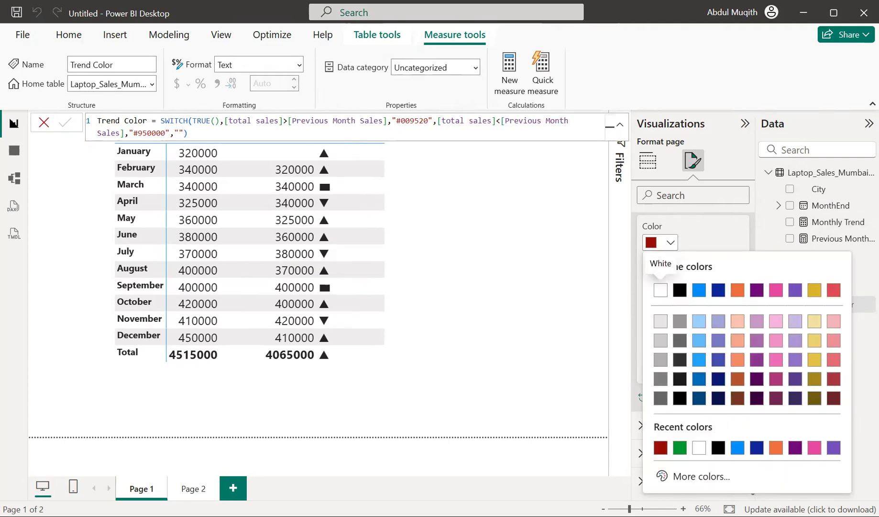
pyautogui.click(702, 474)
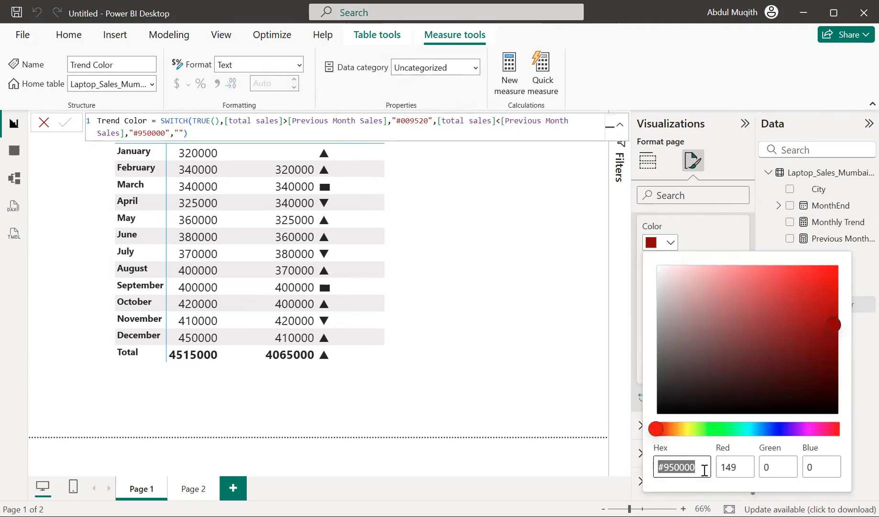
pyautogui.click(691, 429)
pyautogui.moveTo(685, 433); pyautogui.dragTo(675, 429)
pyautogui.moveTo(837, 292); pyautogui.dragTo(835, 277)
pyautogui.doubleClick(689, 470)
pyautogui.hotkey('ctrl', 'c')
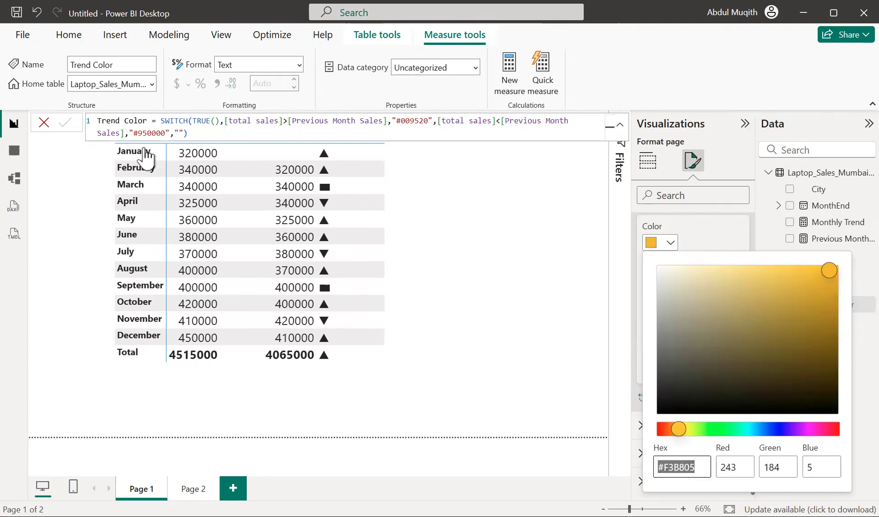
# - Enter "#F3B805" as the fallback result of the SWITCH in the Trend Color measure
pyautogui.click(180, 134)
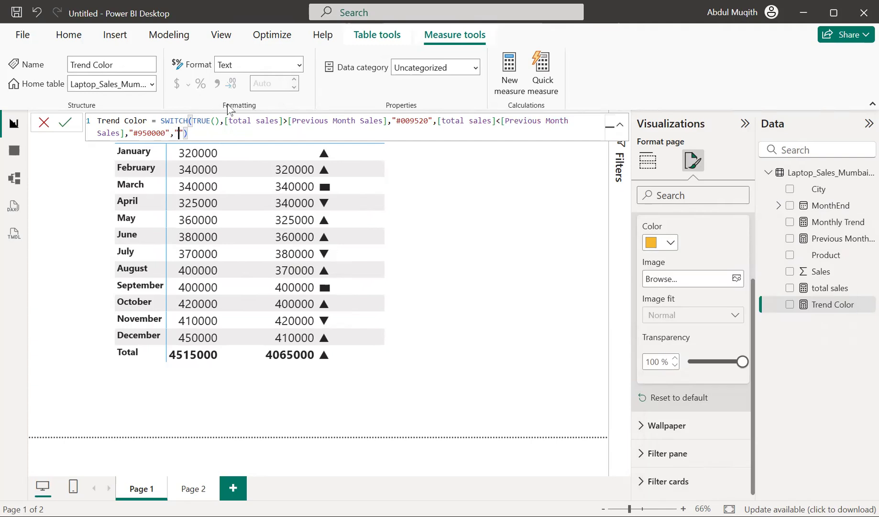
pyautogui.write('#')
pyautogui.hotkey('ctrl', 'v')
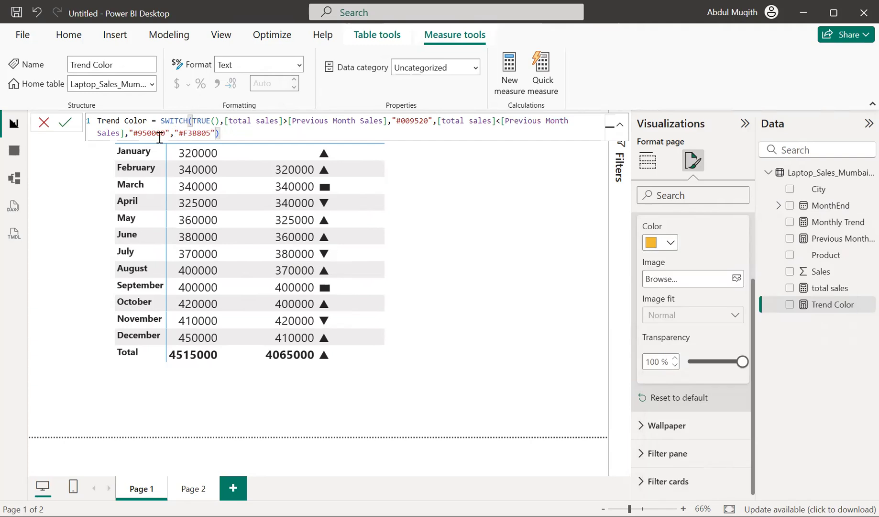
# - Set the page's canvas background color to the brighter red #EB0909 and copy its hex code
pyautogui.click(670, 242)
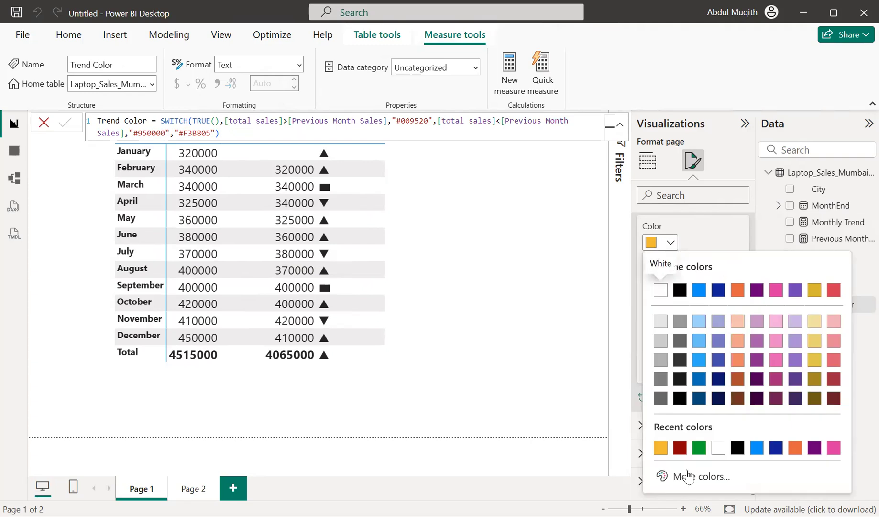
pyautogui.click(687, 476)
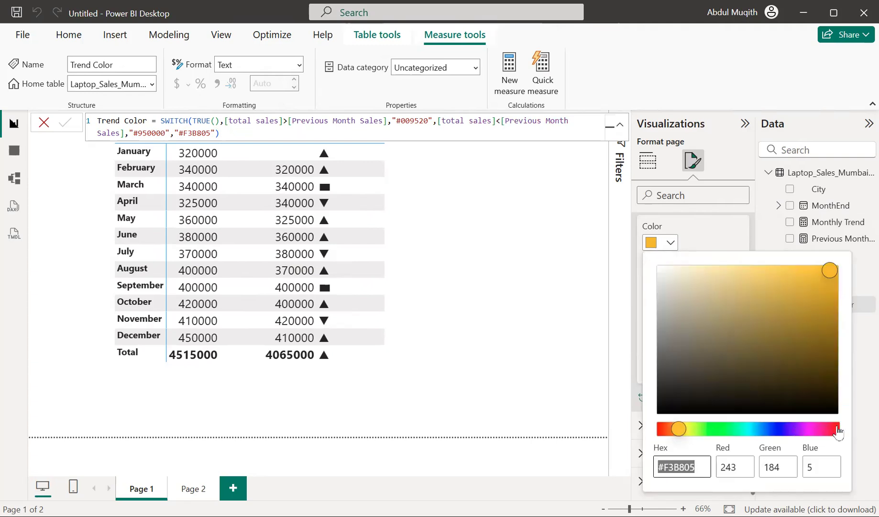
pyautogui.click(838, 429)
pyautogui.moveTo(836, 272); pyautogui.dragTo(832, 285)
pyautogui.doubleClick(685, 471)
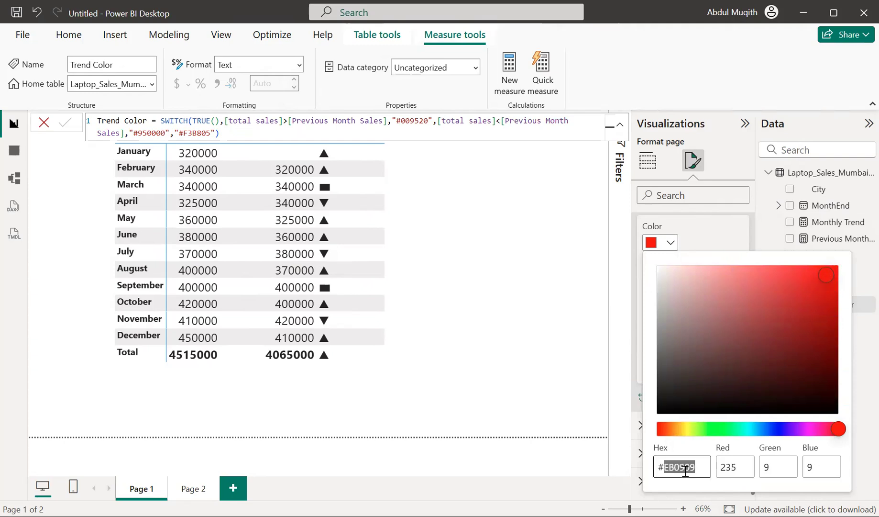
# - Replace the second SWITCH condition's result in Trend Color with "#EB0909" and commit the measure
pyautogui.moveTo(134, 133); pyautogui.dragTo(165, 133)
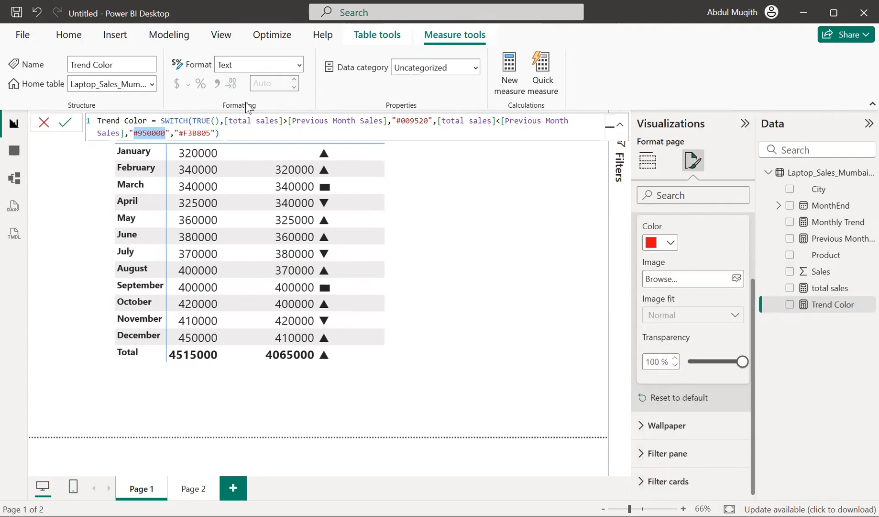
pyautogui.write('#EB0909')
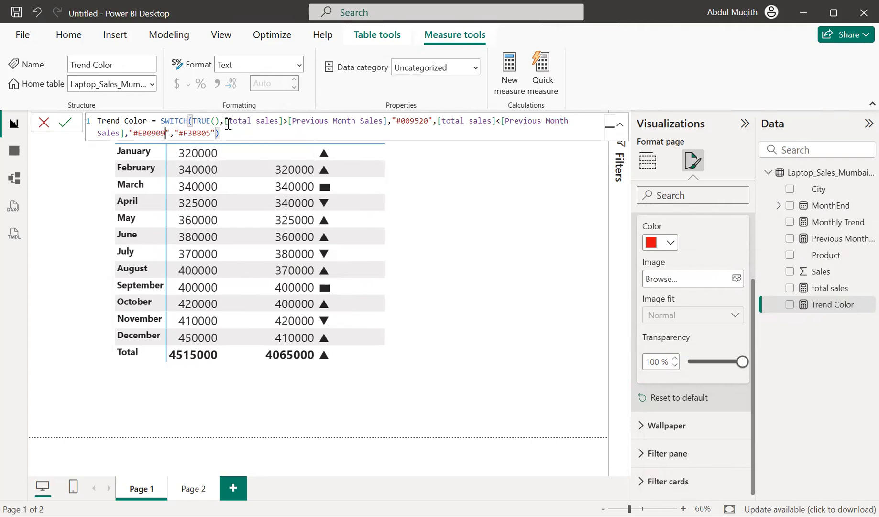
pyautogui.press('Return')
# - Open the font color conditional formatting for the matrix's Monthly Trend values and set its format style to Field value
pyautogui.click(440, 212)
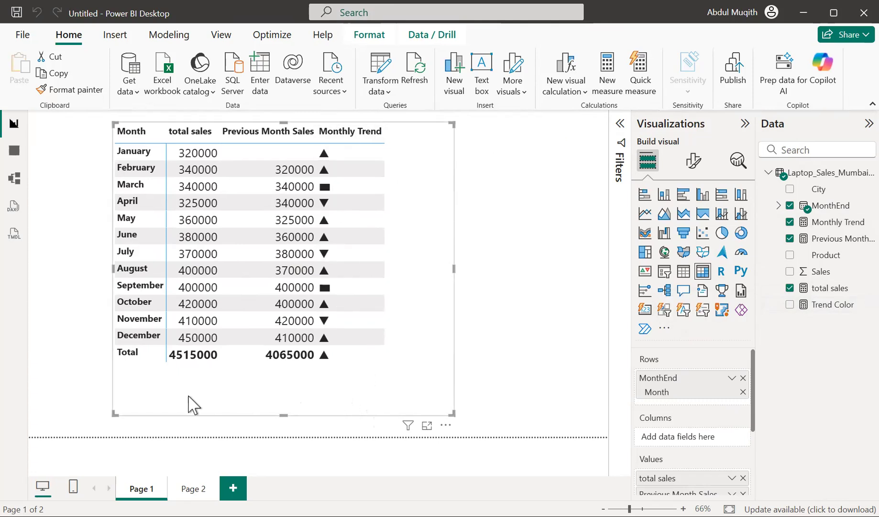
pyautogui.scroll(-3, 717, 389)
pyautogui.scroll(2, 716, 386)
pyautogui.scroll(-2, 716, 387)
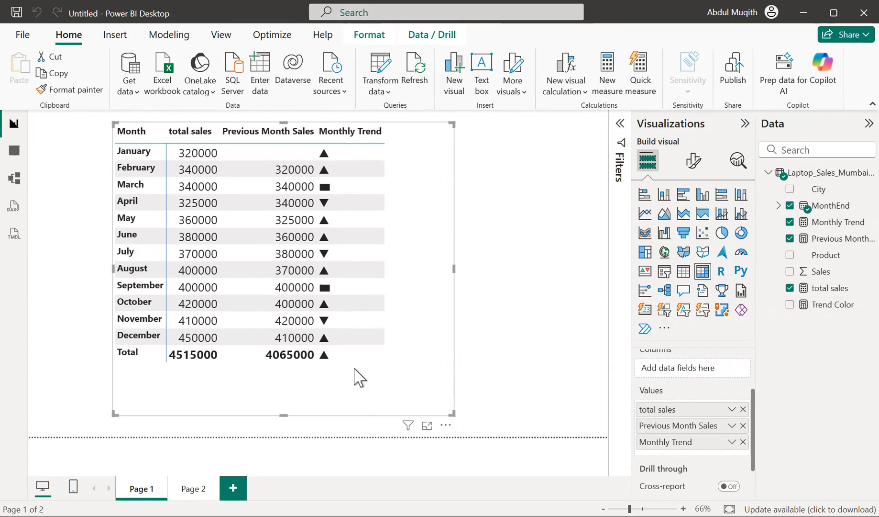
pyautogui.click(732, 442)
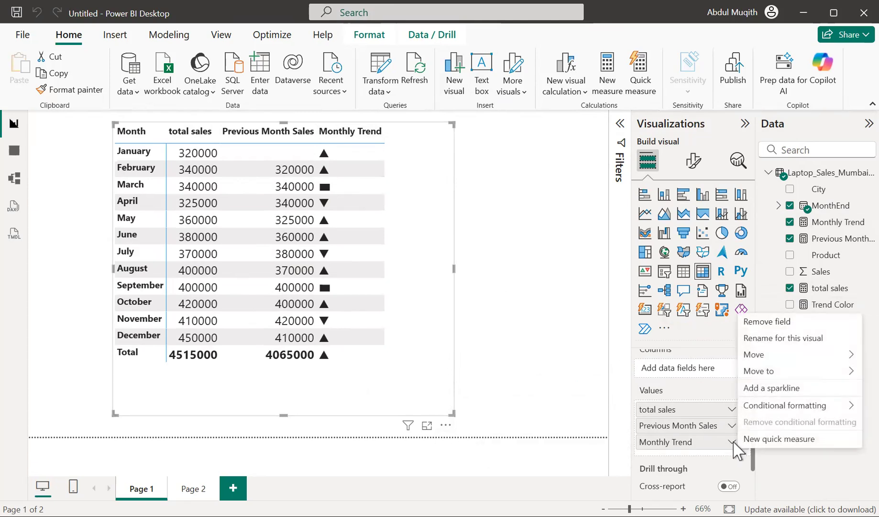
pyautogui.moveTo(780, 407)
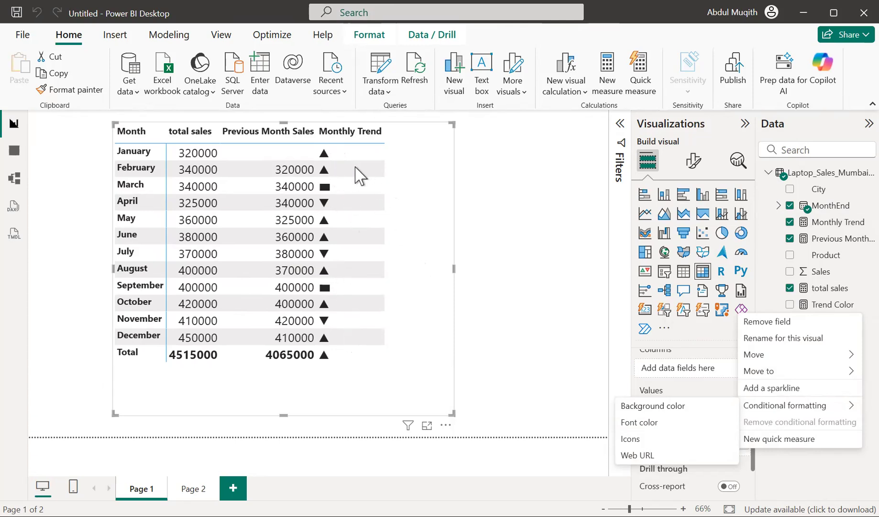
pyautogui.click(643, 425)
pyautogui.click(298, 117)
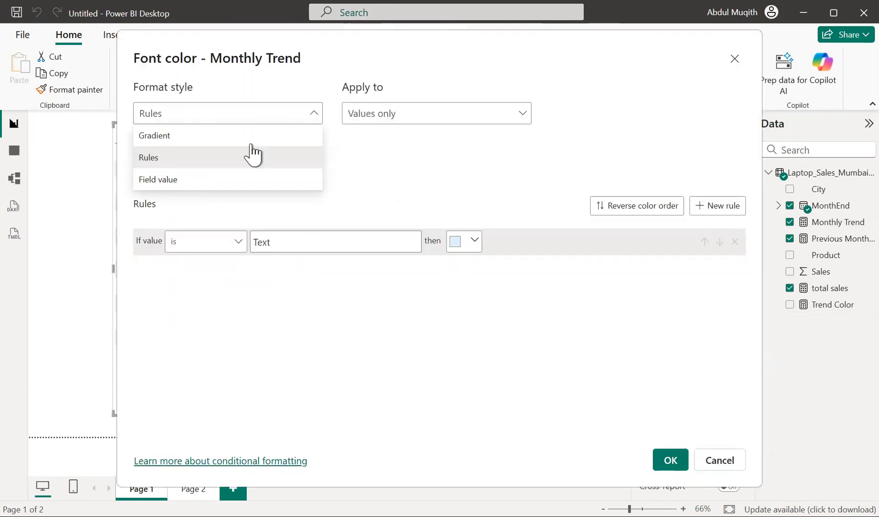
pyautogui.click(218, 181)
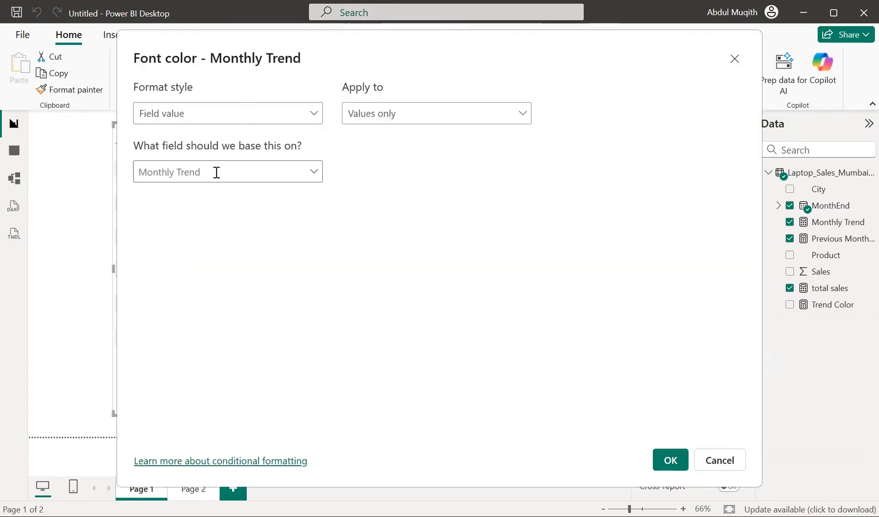
# - Base the Monthly Trend font color on the Trend Color measure from Laptop_Sales_Mumbai_2025 and apply the formatting
pyautogui.click(314, 172)
pyautogui.click(157, 315)
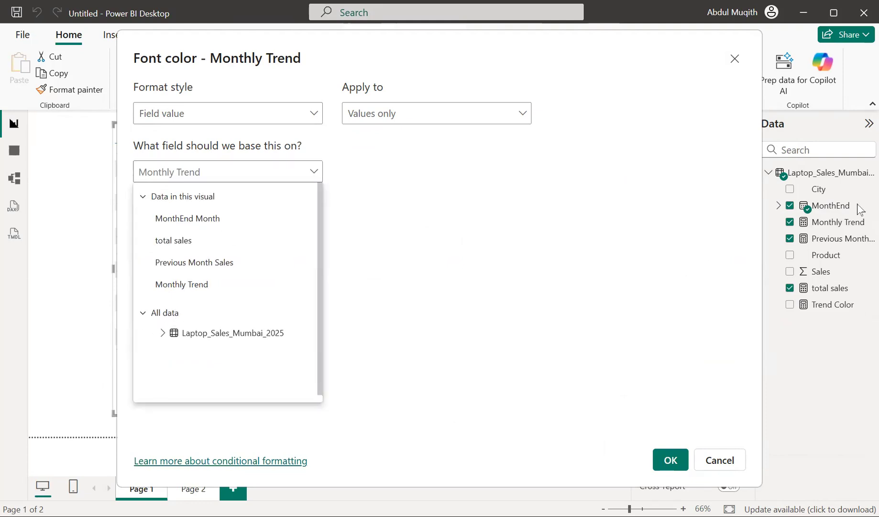
pyautogui.click(163, 333)
pyautogui.scroll(-3, 191, 342)
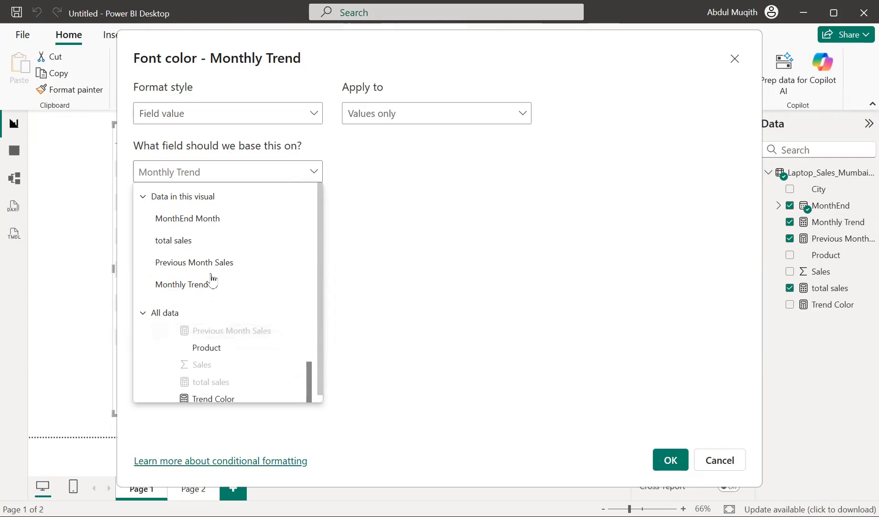
pyautogui.scroll(-1, 260, 374)
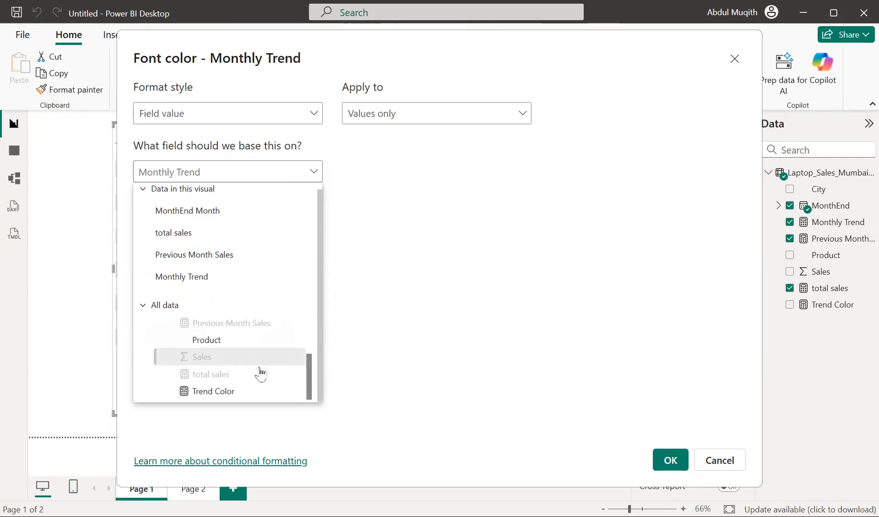
pyautogui.click(212, 392)
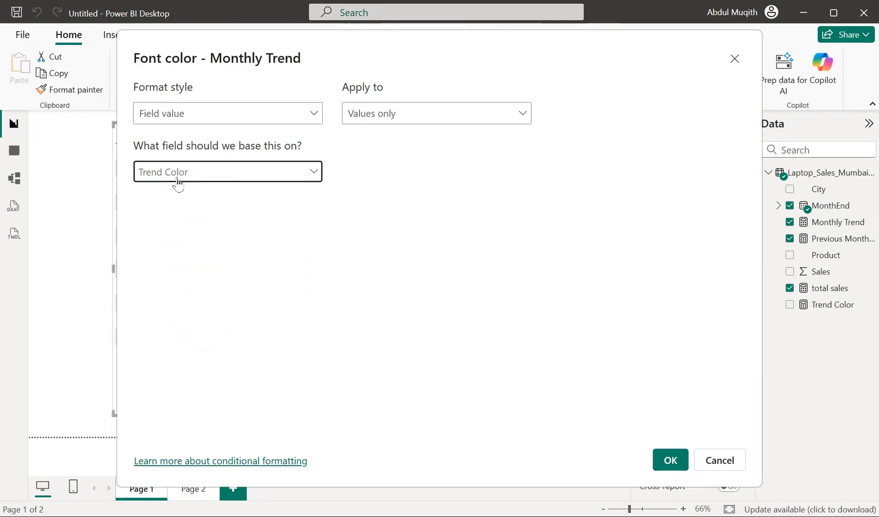
pyautogui.click(670, 460)
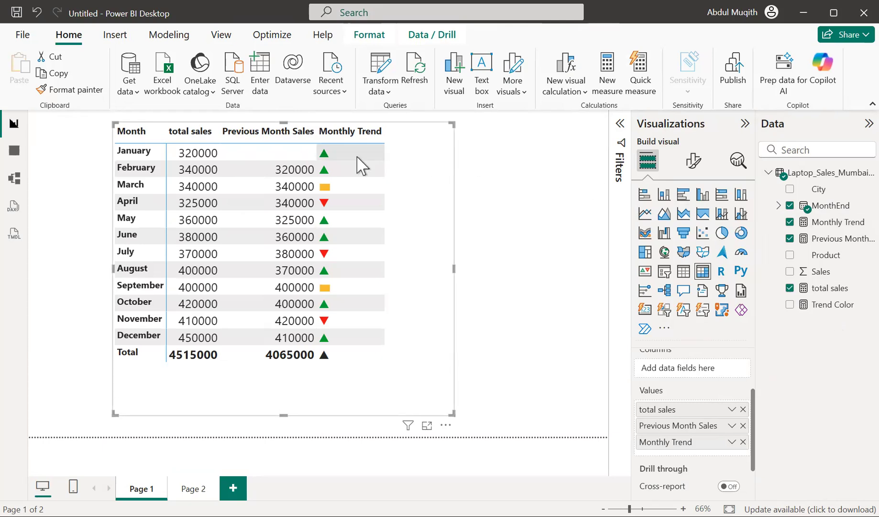
# - Enlarge the matrix, mainly in width, and move it toward the left side of the report page
pyautogui.moveTo(406, 167)
pyautogui.mouseDown()
pyautogui.moveTo(432, 163)
pyautogui.moveTo(435, 170)
pyautogui.moveTo(420, 171)
pyautogui.mouseUp()
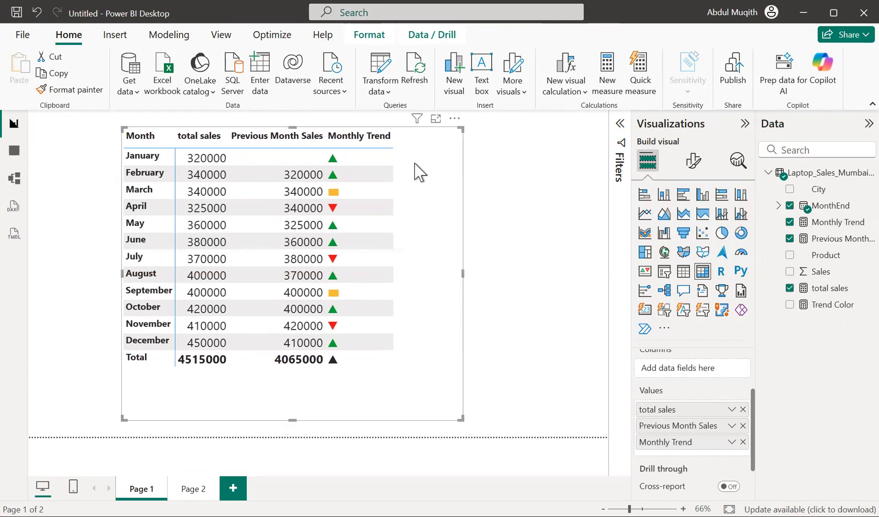
pyautogui.moveTo(461, 416); pyautogui.dragTo(562, 428)
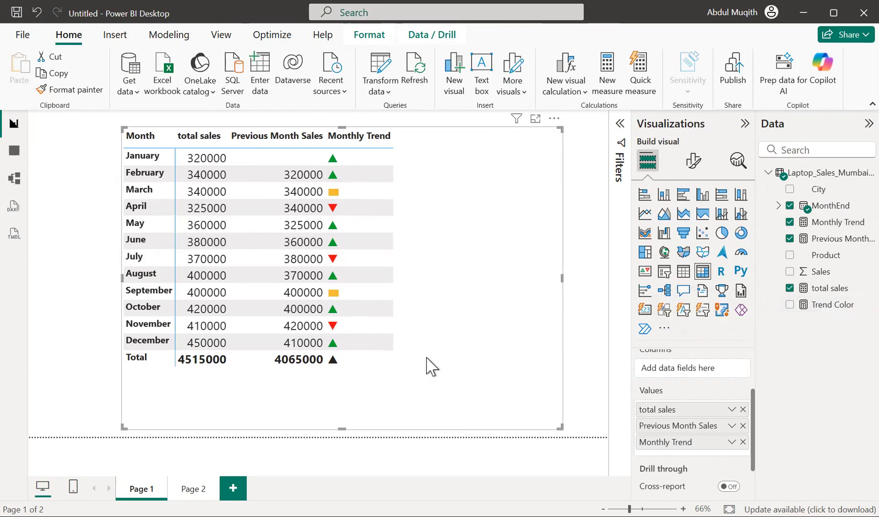
pyautogui.moveTo(463, 157); pyautogui.dragTo(419, 159)
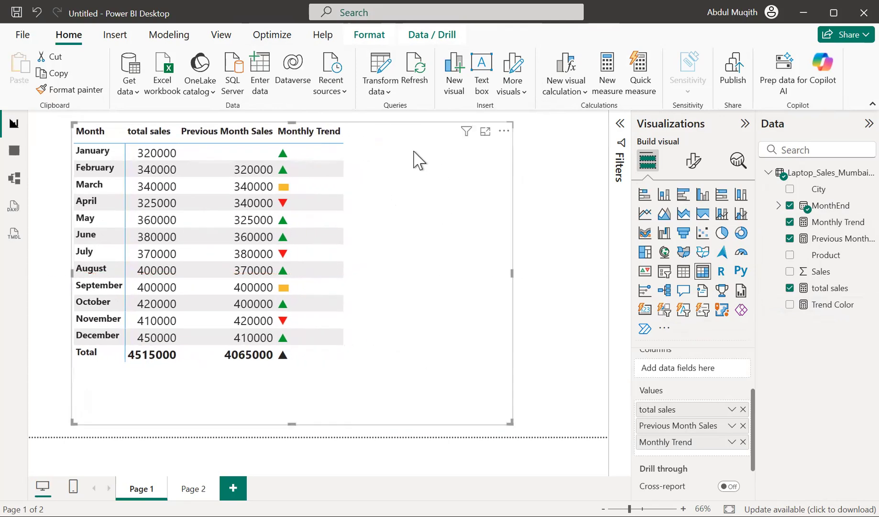